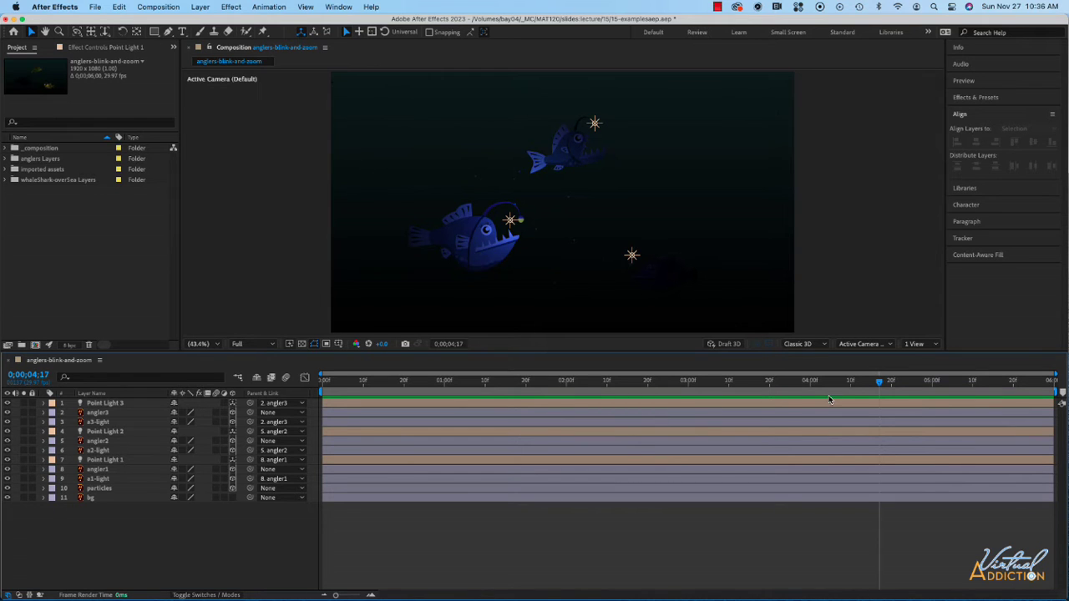
# Preview the anglers-blink-and-zoom animation from the first frame and return the playhead to the start
pyautogui.moveTo(880, 383); pyautogui.dragTo(324, 381)
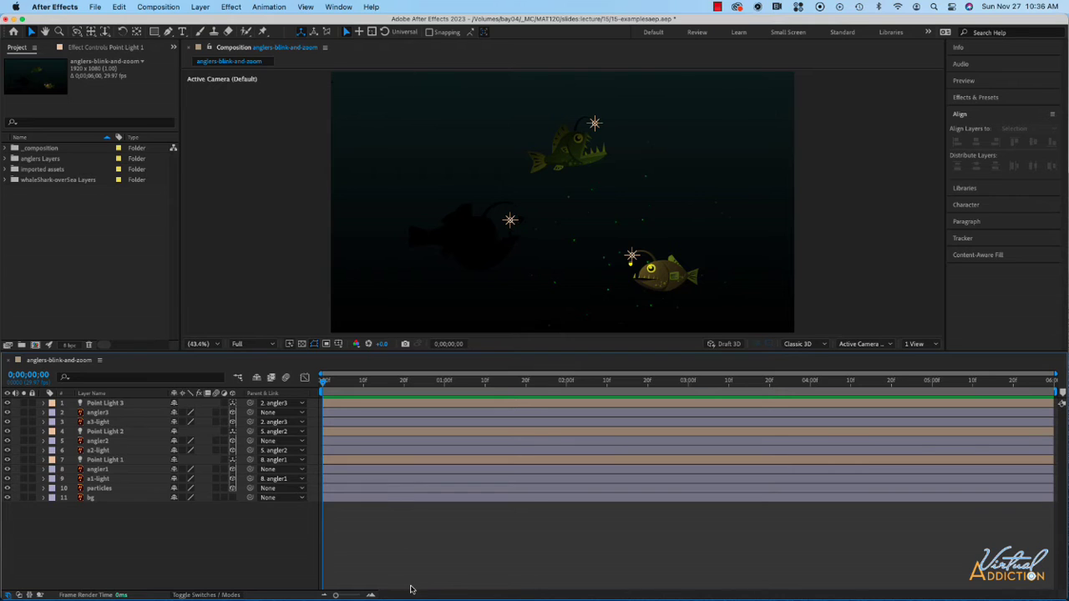
pyautogui.press('space')
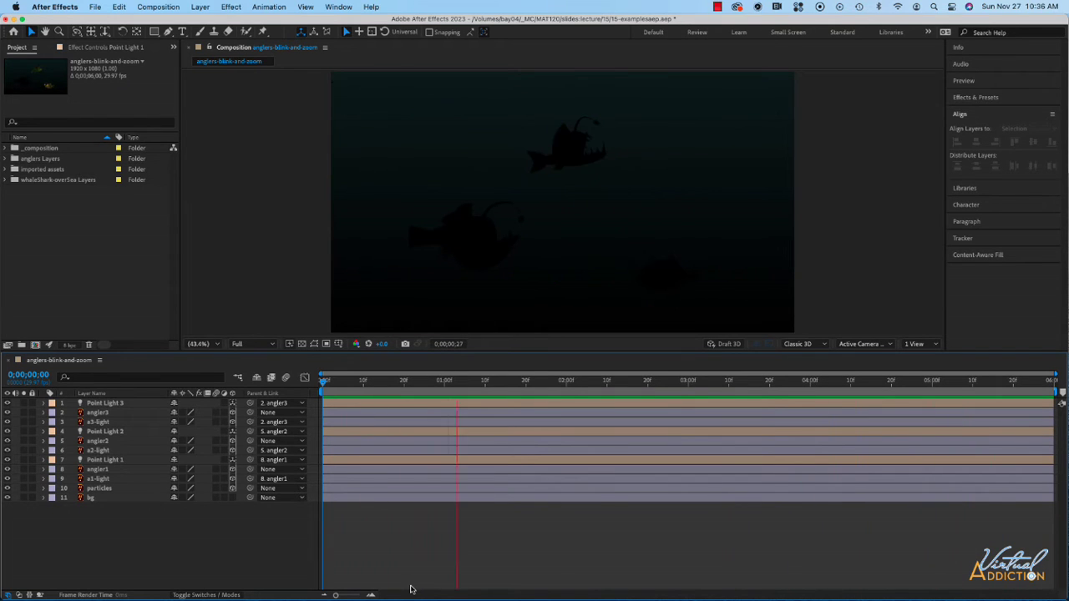
pyautogui.press('space')
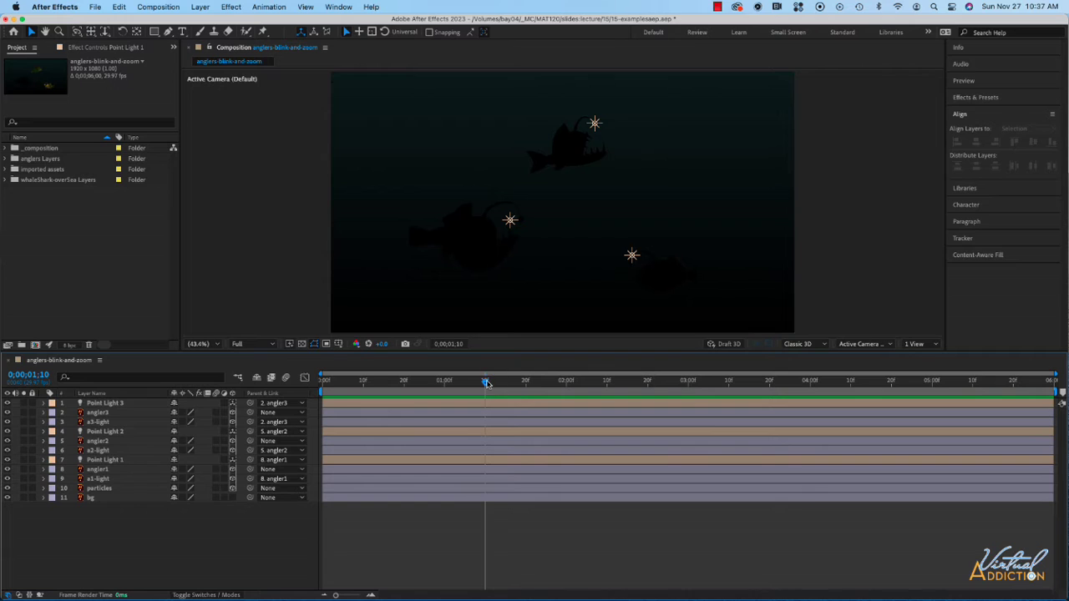
pyautogui.moveTo(488, 381); pyautogui.dragTo(299, 392)
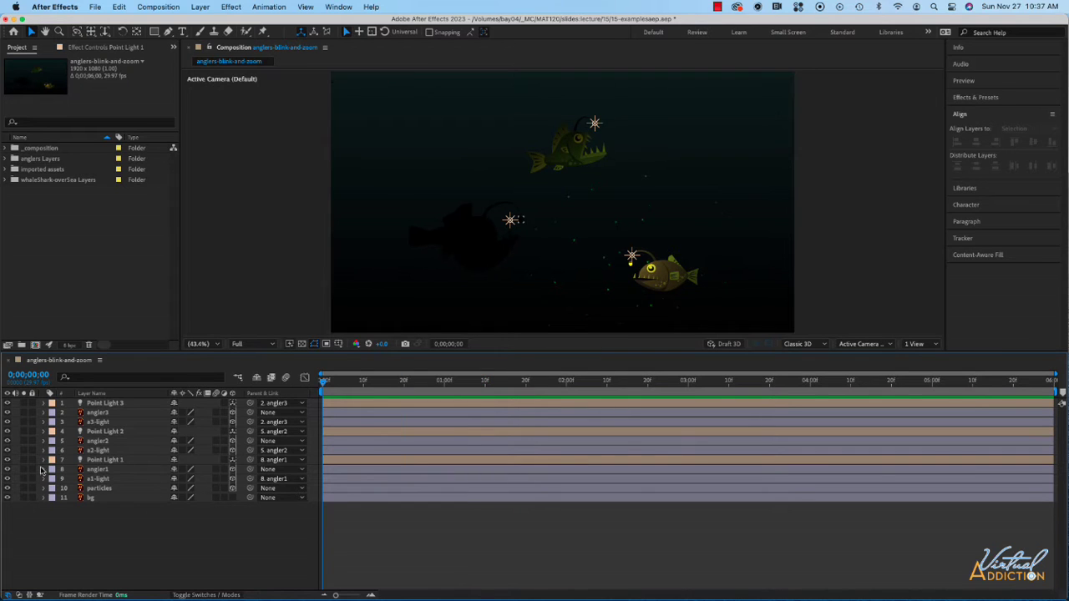
# Hide all layers above bg and make only the particles, angler1, a1-light and Point Light 1 layers visible again
pyautogui.moveTo(6, 403); pyautogui.dragTo(7, 491)
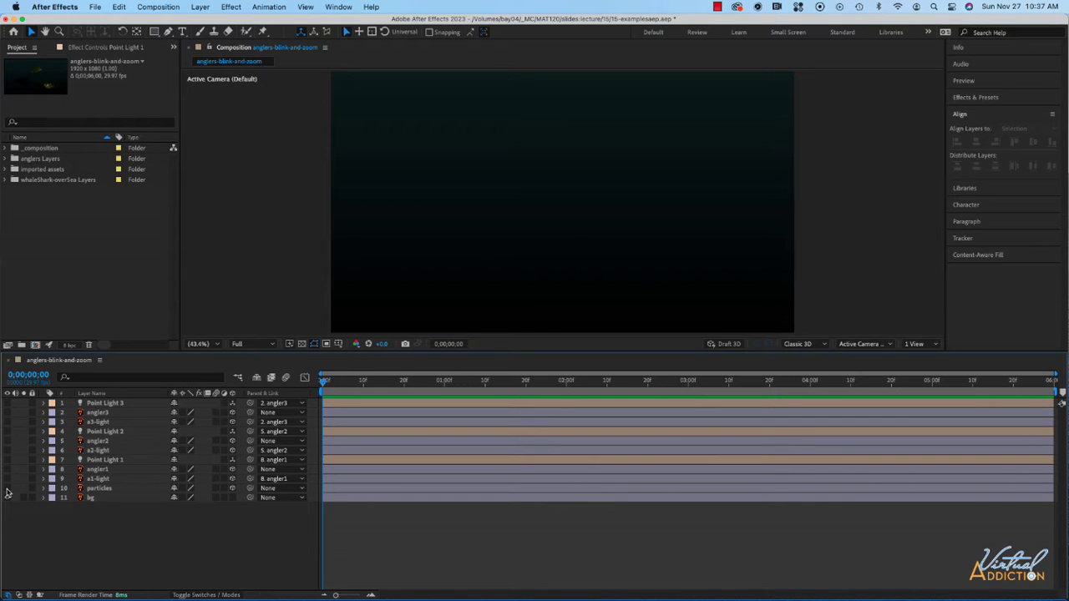
pyautogui.click(6, 489)
pyautogui.click(6, 469)
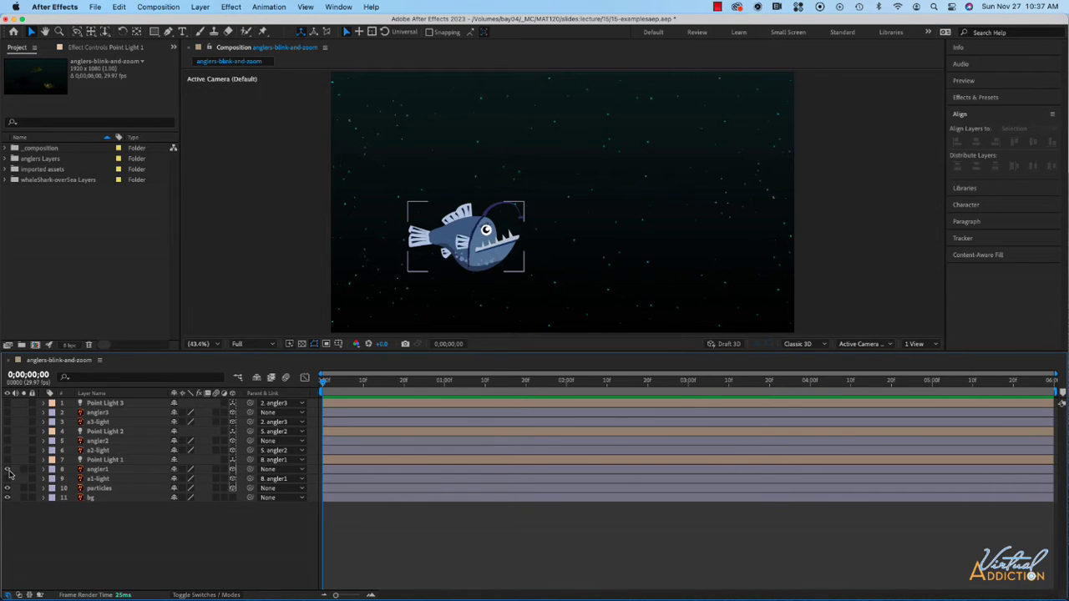
pyautogui.click(8, 479)
# Examine Point Light 1's light options and intensity keyframes by scrubbing through its blinks, and collapse the layer
pyautogui.click(754, 384)
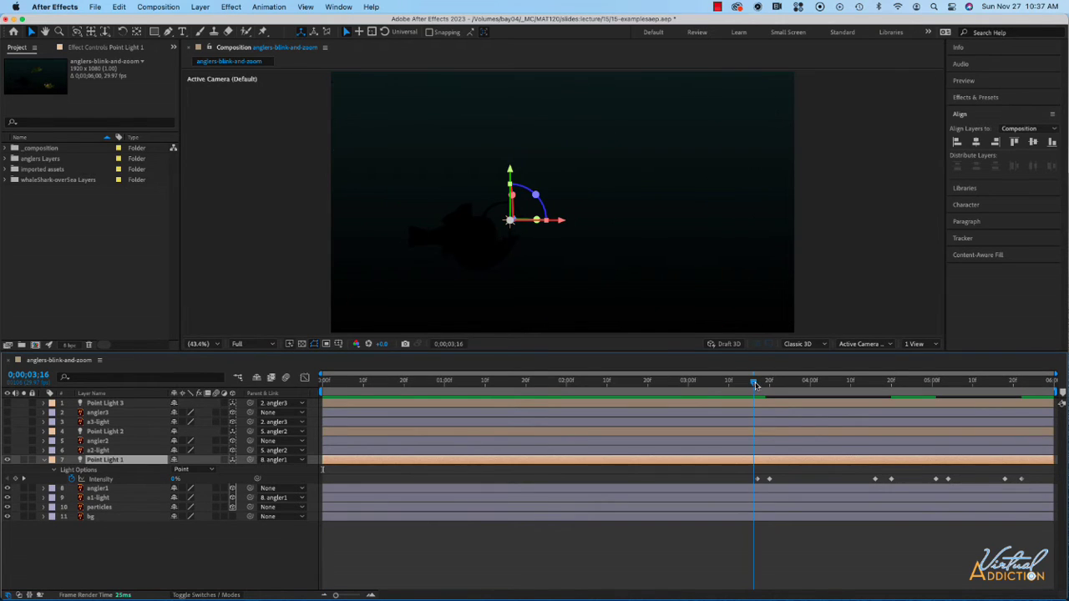
pyautogui.moveTo(752, 383); pyautogui.dragTo(750, 383)
pyautogui.click(54, 470)
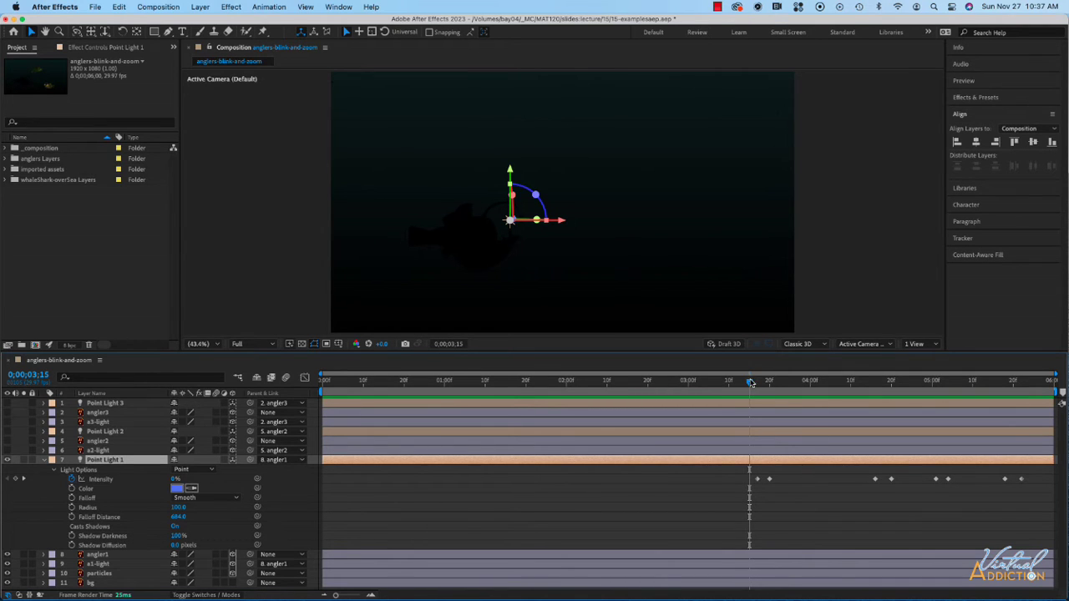
pyautogui.moveTo(748, 381); pyautogui.dragTo(996, 387)
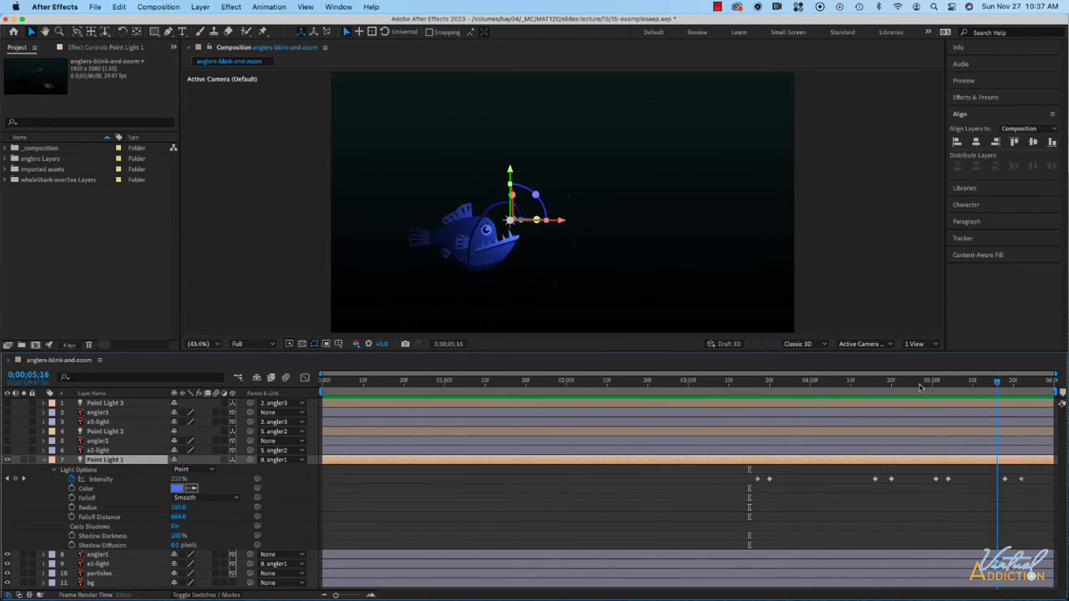
pyautogui.moveTo(920, 386); pyautogui.dragTo(322, 384)
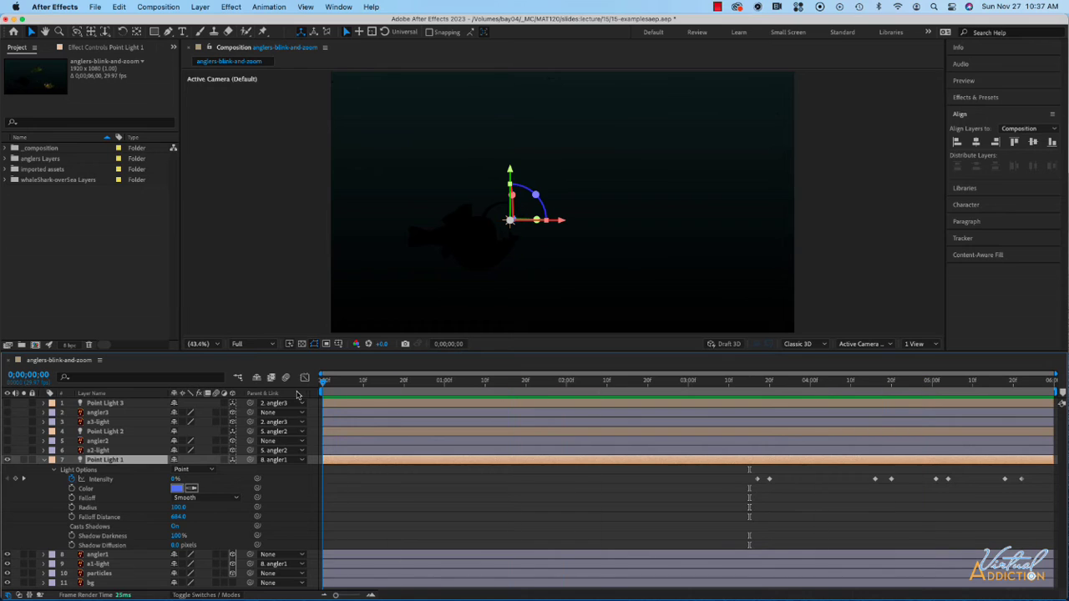
pyautogui.click(44, 461)
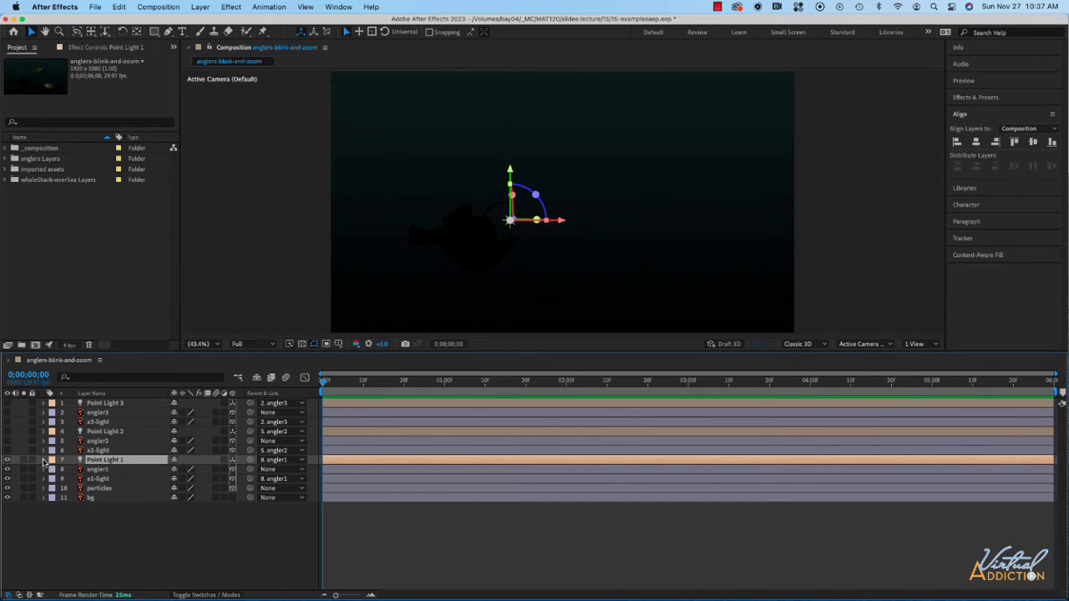
# Turn on the visibility of the angler2 and angler3 layers together with their light layers and Point Lights 2 and 3
pyautogui.click(8, 450)
pyautogui.click(7, 441)
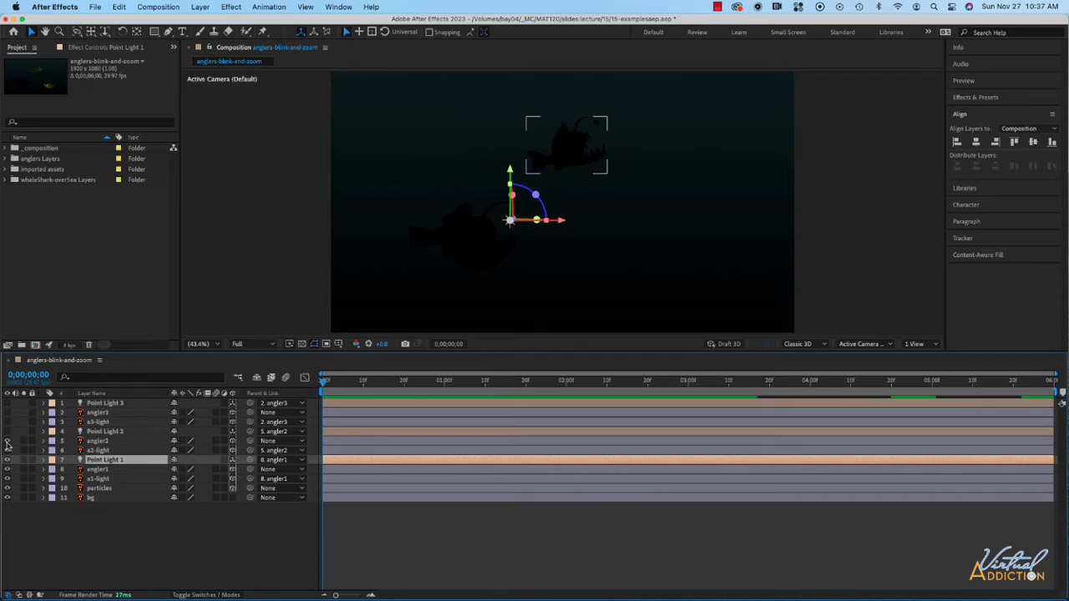
pyautogui.click(7, 431)
pyautogui.moveTo(405, 384); pyautogui.dragTo(624, 394)
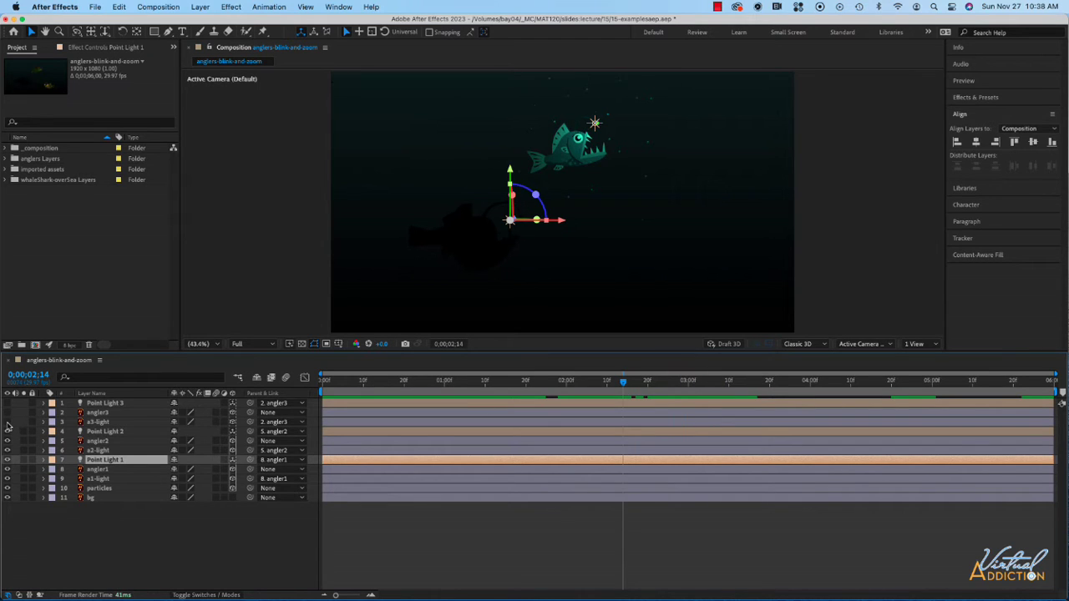
pyautogui.moveTo(8, 421); pyautogui.dragTo(8, 403)
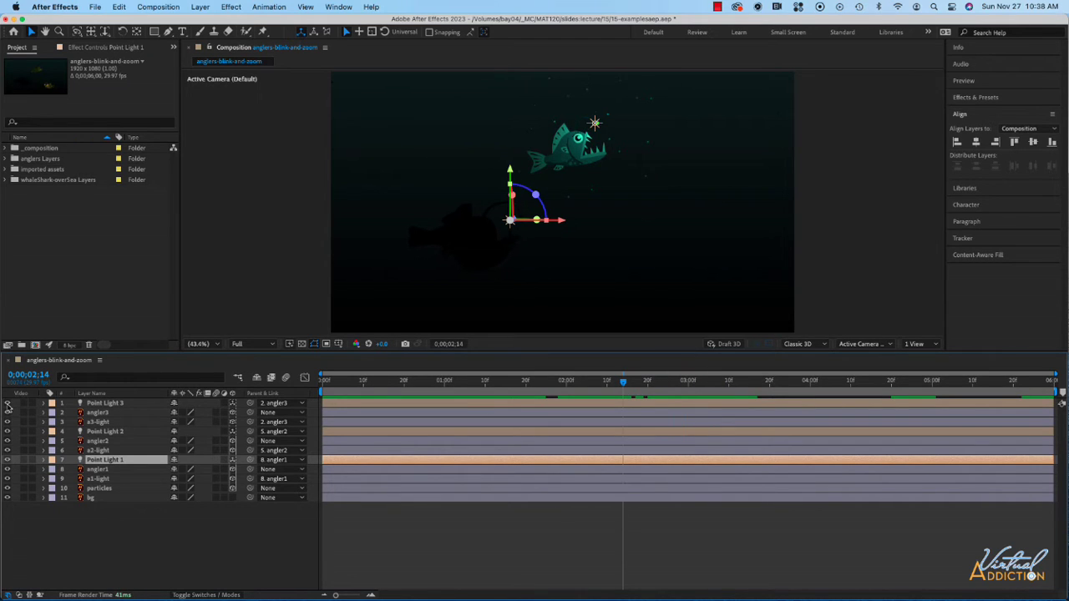
# Play the composition from the first frame with all three anglers visible and rewind to the start
pyautogui.click(389, 385)
pyautogui.moveTo(389, 385); pyautogui.dragTo(306, 387)
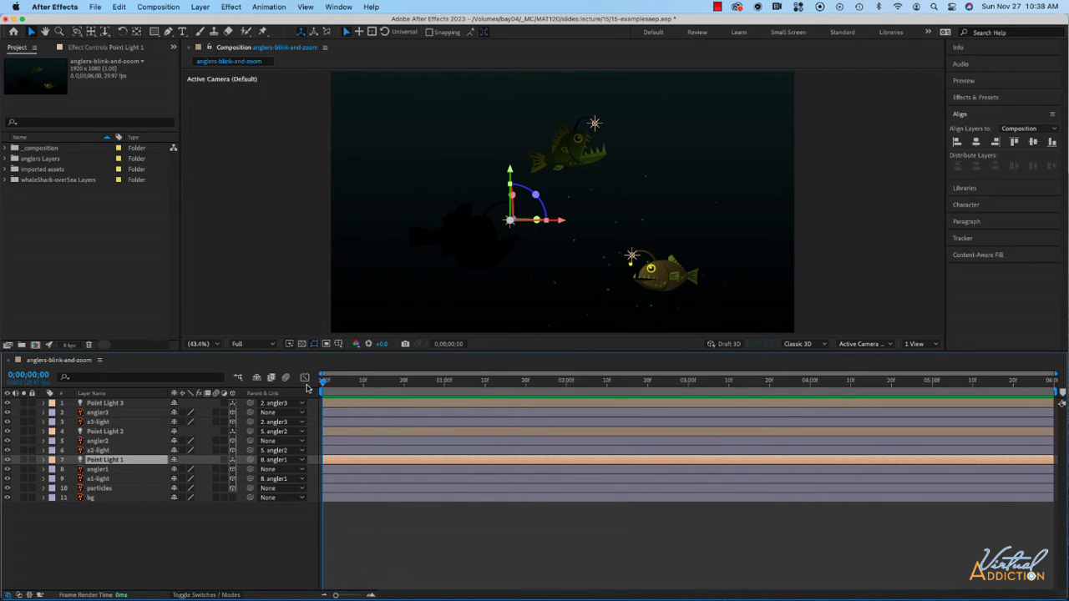
pyautogui.press('space')
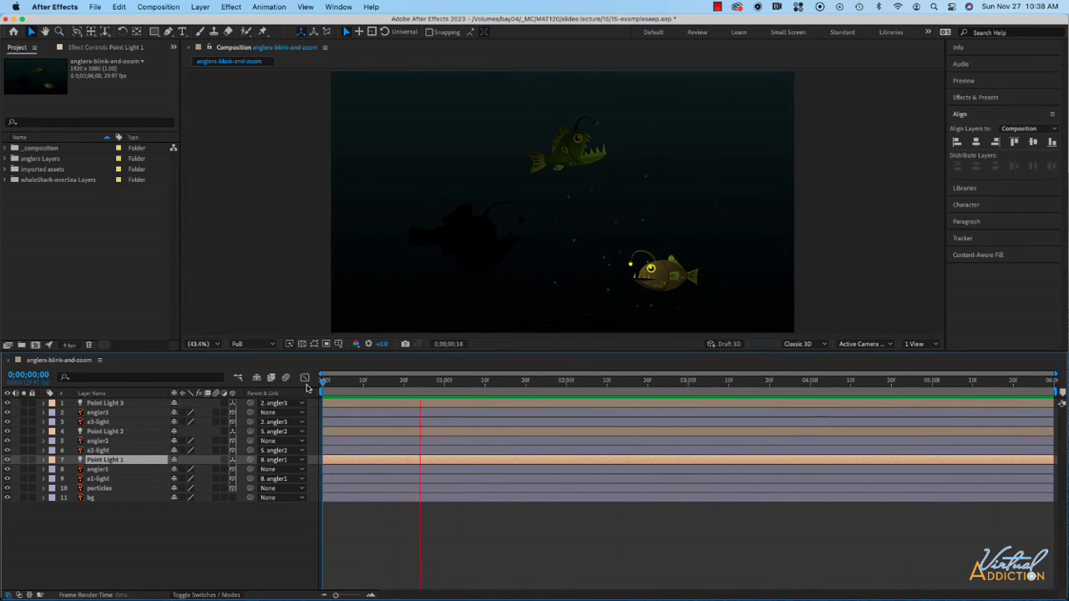
pyautogui.press('space')
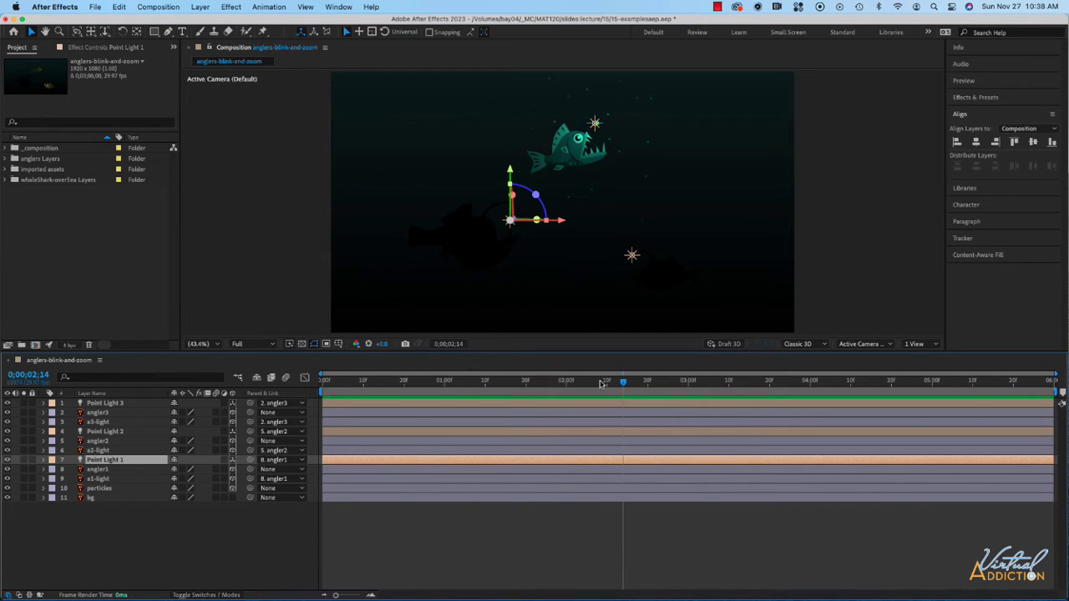
pyautogui.moveTo(623, 381); pyautogui.dragTo(325, 382)
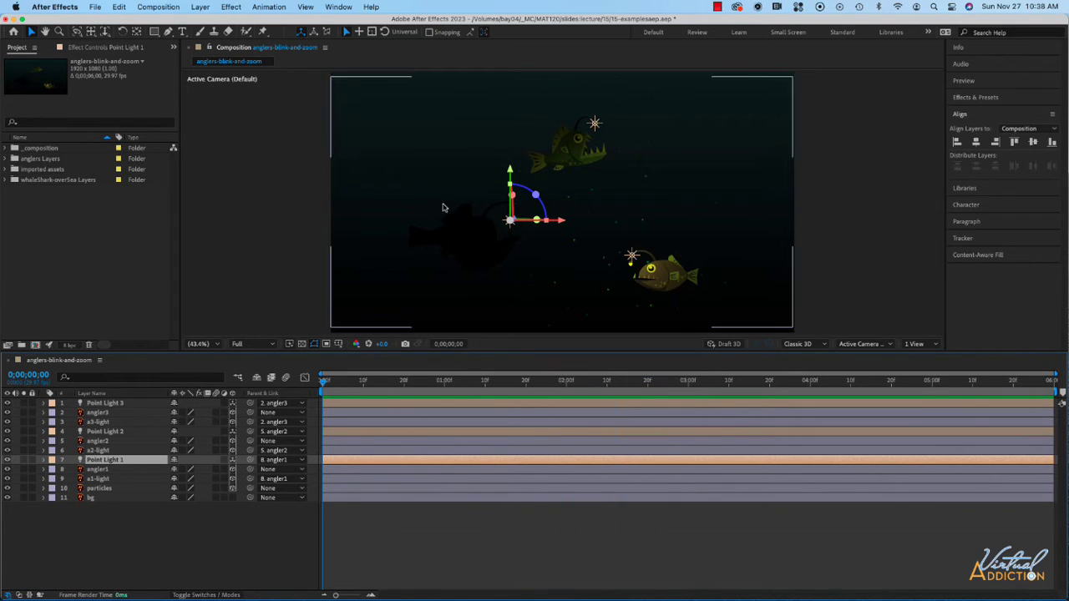
# Mark the a1-light, a2-light, a3-light, particles and bg layers as shy and hide shy layers in the timeline
pyautogui.click(358, 306)
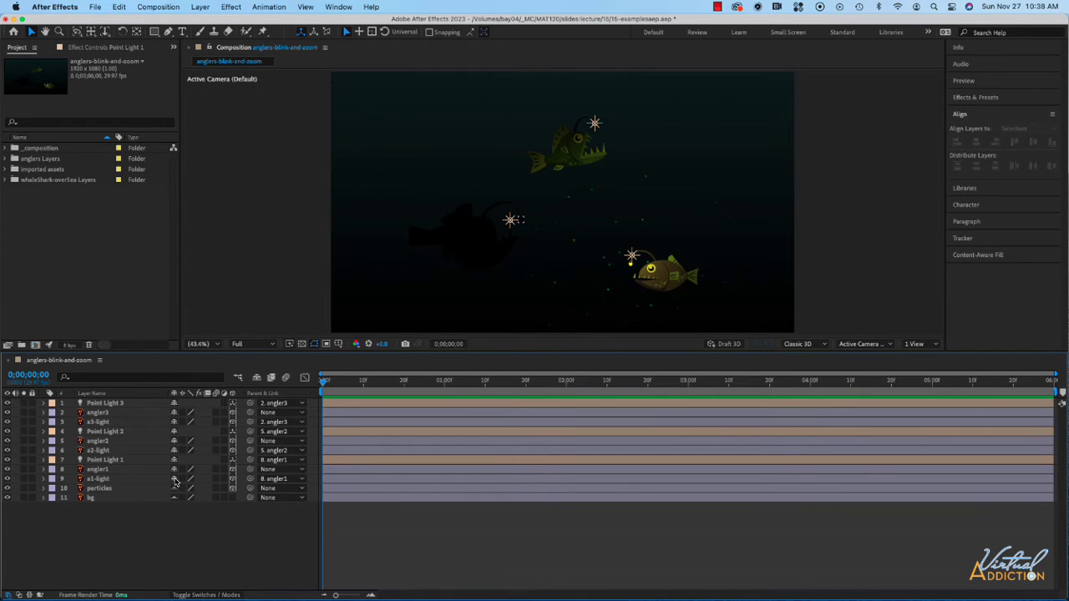
pyautogui.click(174, 480)
pyautogui.click(174, 450)
pyautogui.click(174, 422)
pyautogui.click(175, 451)
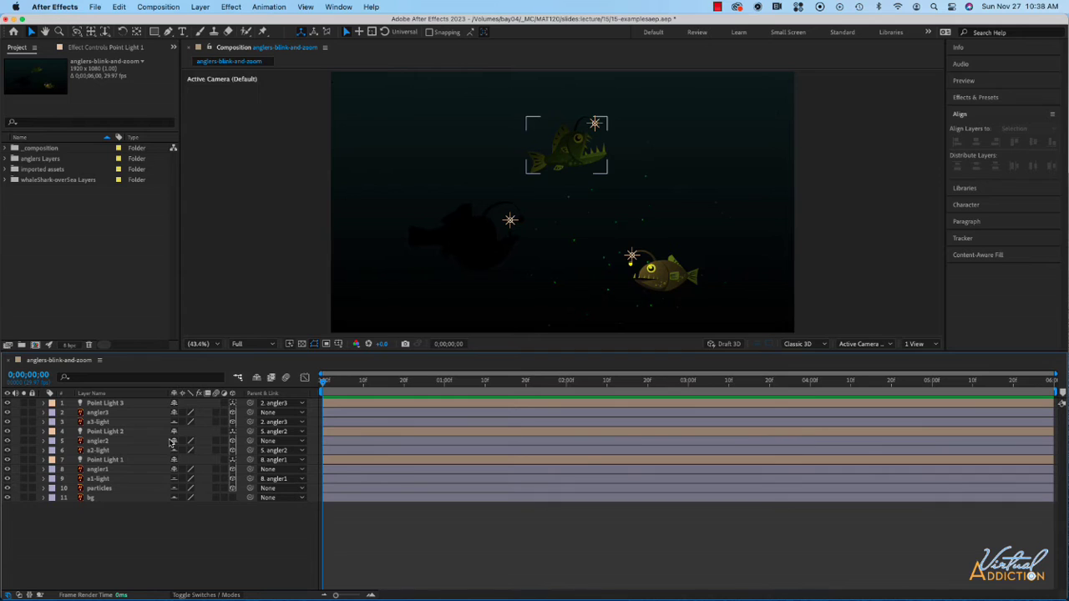
pyautogui.click(257, 377)
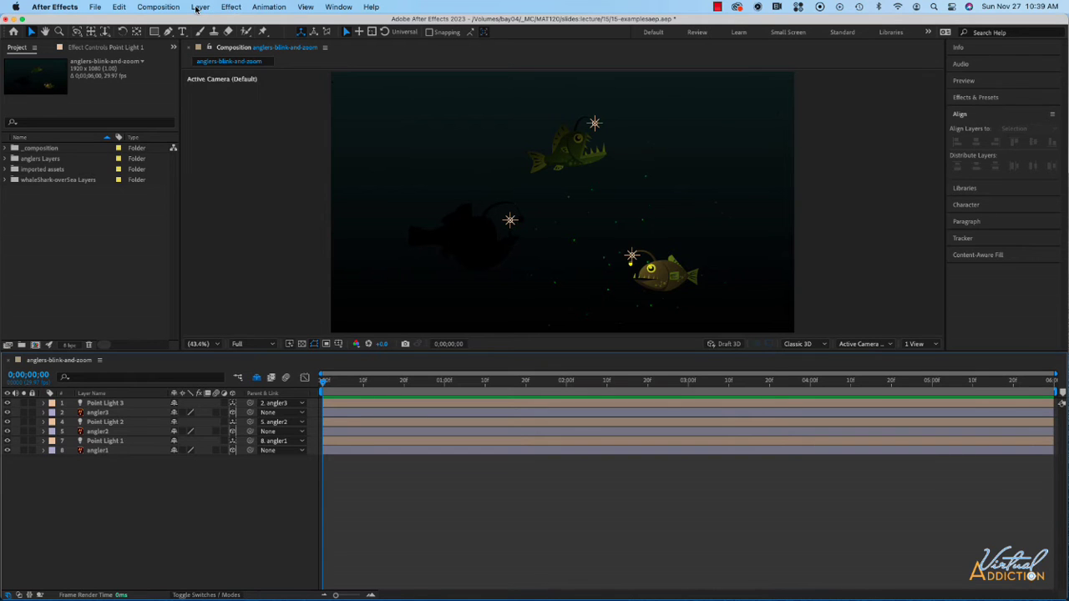
# Create a two-node camera named Camera 1 with the Custom preset and depth of field enabled
pyautogui.click(200, 7)
pyautogui.moveTo(206, 28)
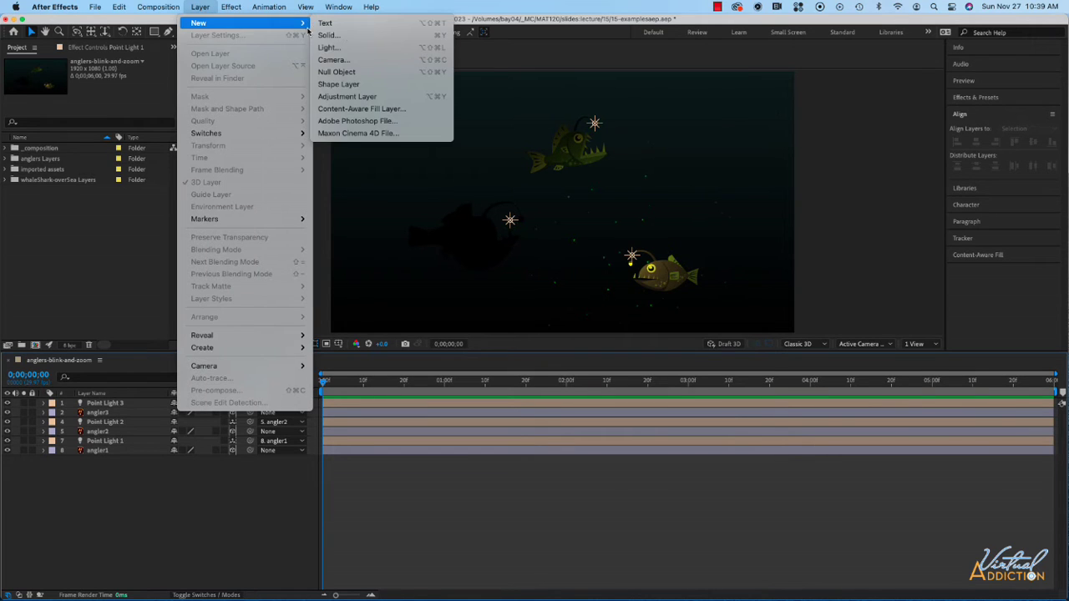
pyautogui.click(361, 60)
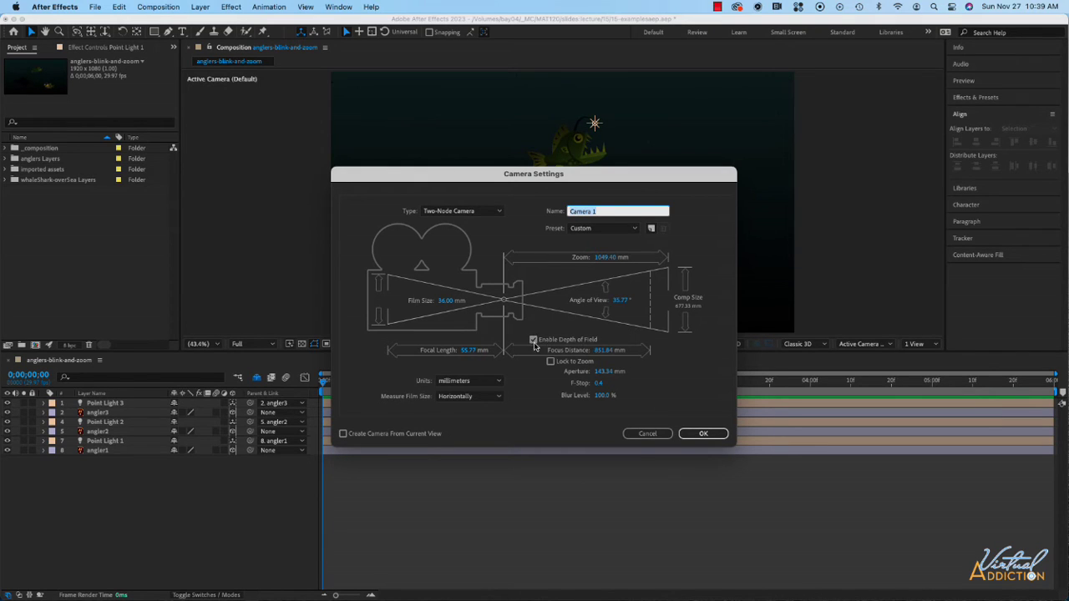
pyautogui.click(704, 435)
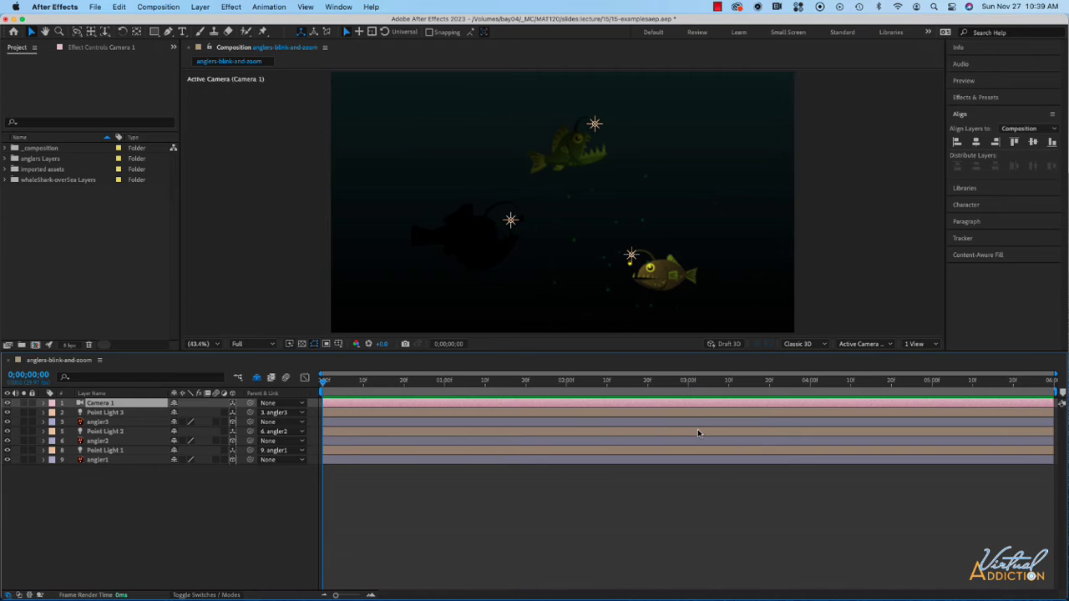
# Switch the composition to the two-view layout and frame the entire camera cone in the Top view
pyautogui.click(915, 344)
pyautogui.click(917, 367)
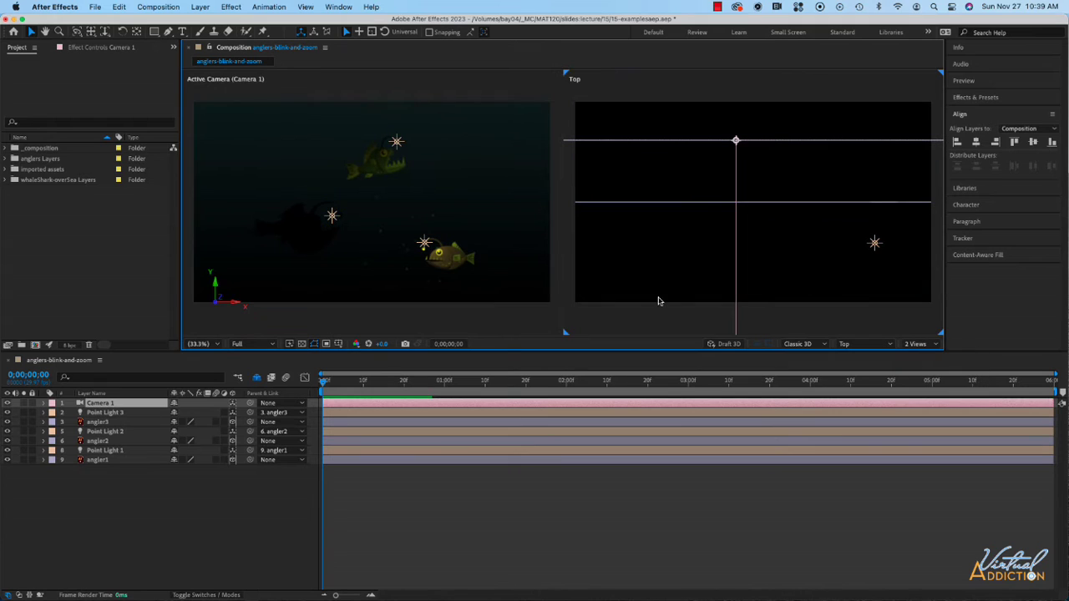
pyautogui.scroll(-4, 680, 250)
pyautogui.press('h')
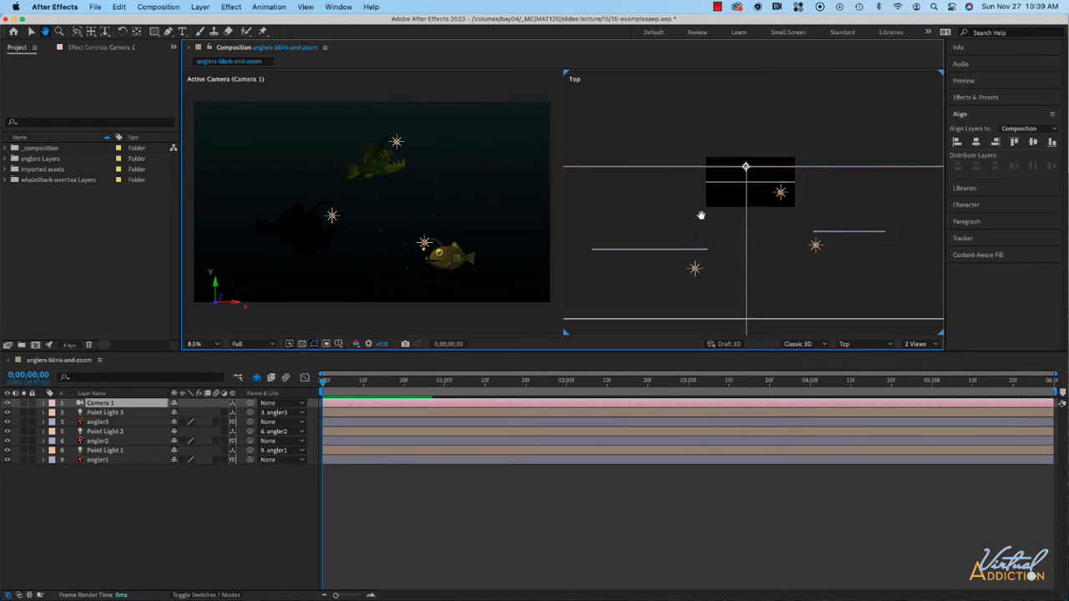
pyautogui.moveTo(700, 214); pyautogui.dragTo(704, 174)
pyautogui.press('v')
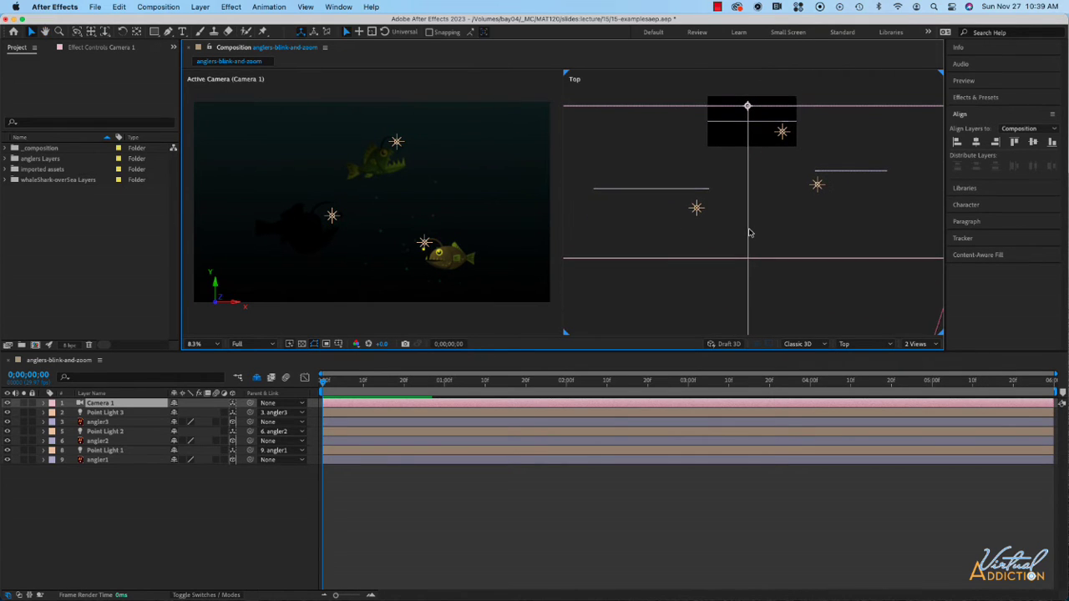
pyautogui.scroll(-2, 749, 233)
pyautogui.scroll(-2, 749, 233)
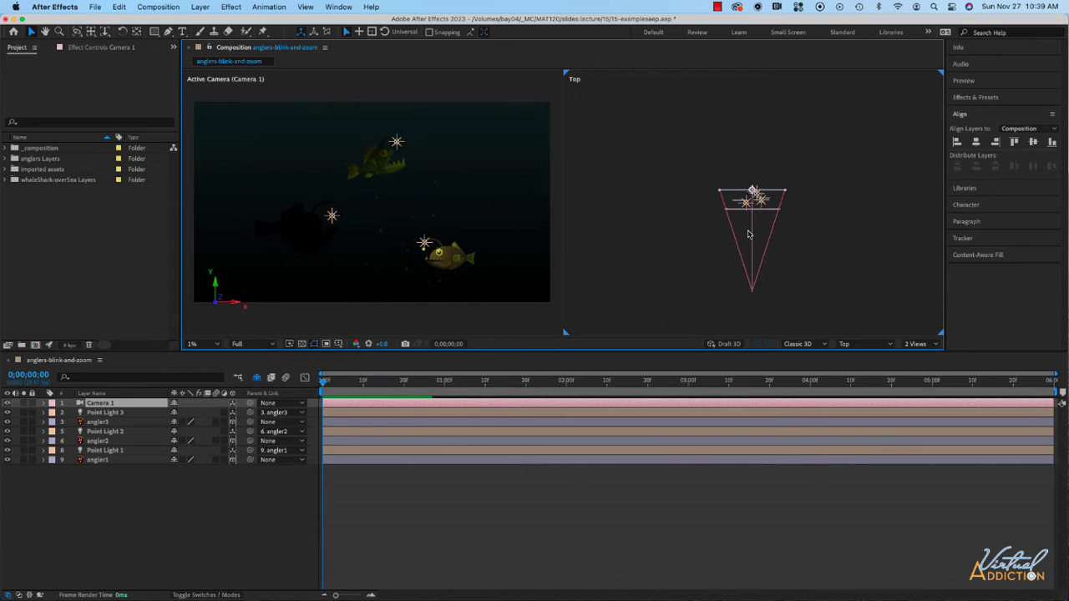
pyautogui.scroll(2, 748, 235)
pyautogui.press('h')
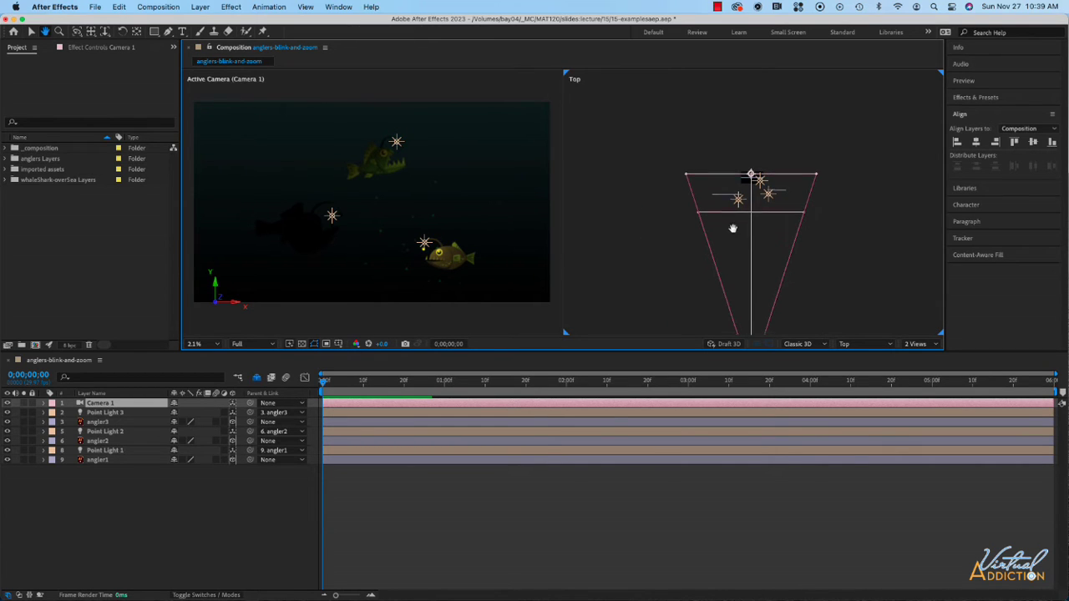
pyautogui.moveTo(733, 229); pyautogui.dragTo(728, 191)
pyautogui.press('v')
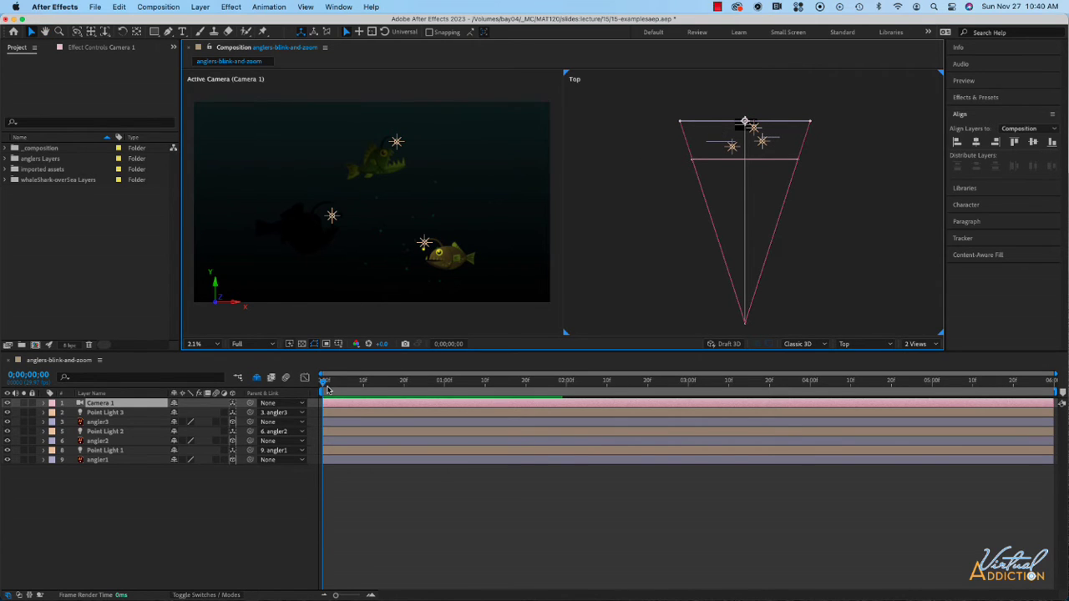
# Expand the Transform and Camera Options properties of the Camera 1 layer to examine them
pyautogui.click(44, 403)
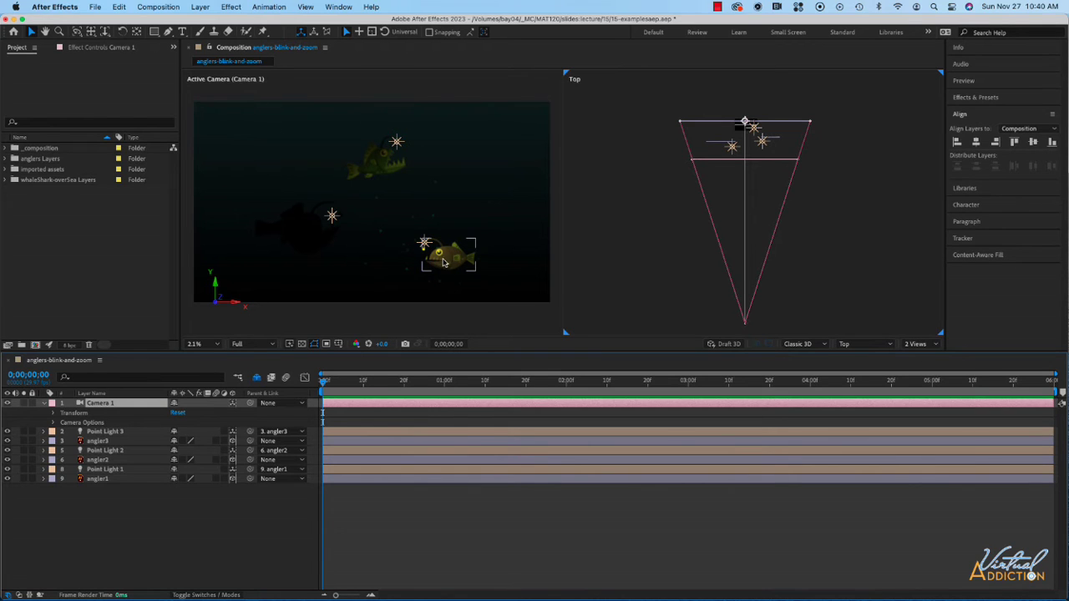
pyautogui.click(445, 262)
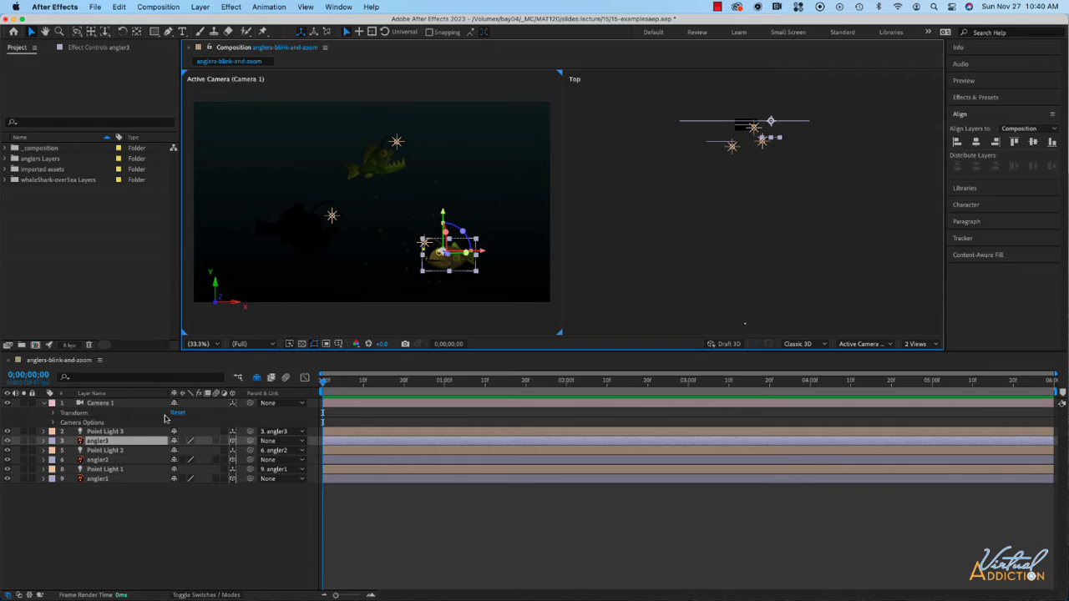
pyautogui.click(92, 403)
pyautogui.click(45, 402)
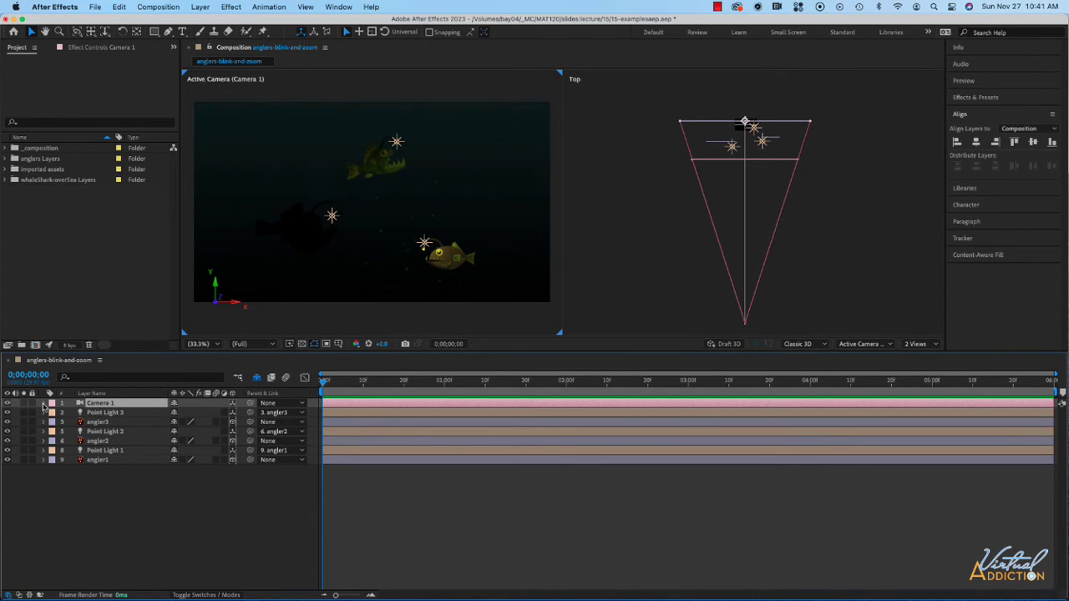
pyautogui.click(44, 403)
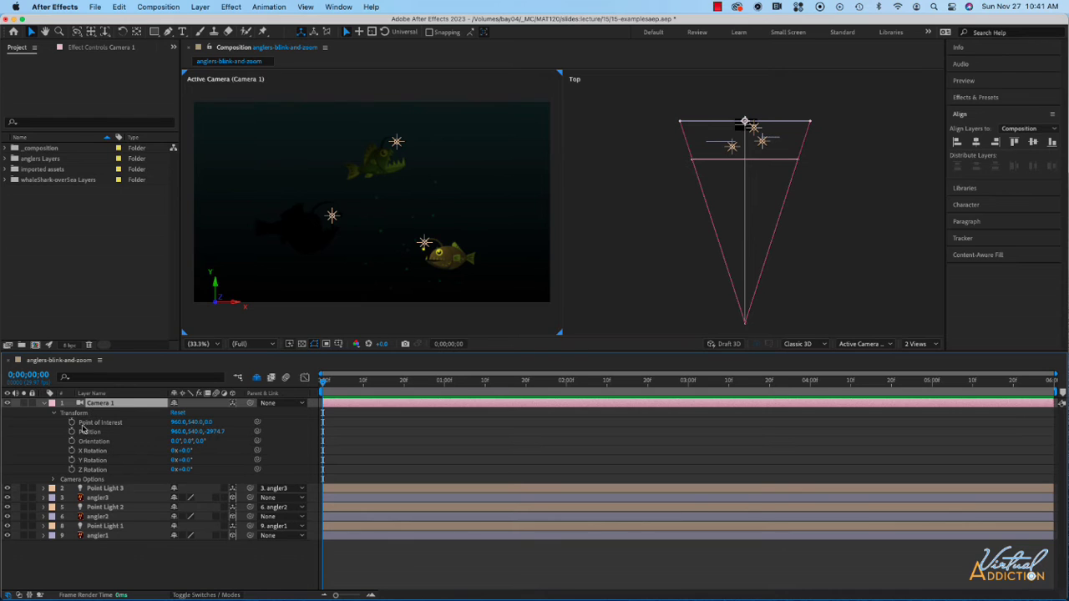
pyautogui.click(53, 480)
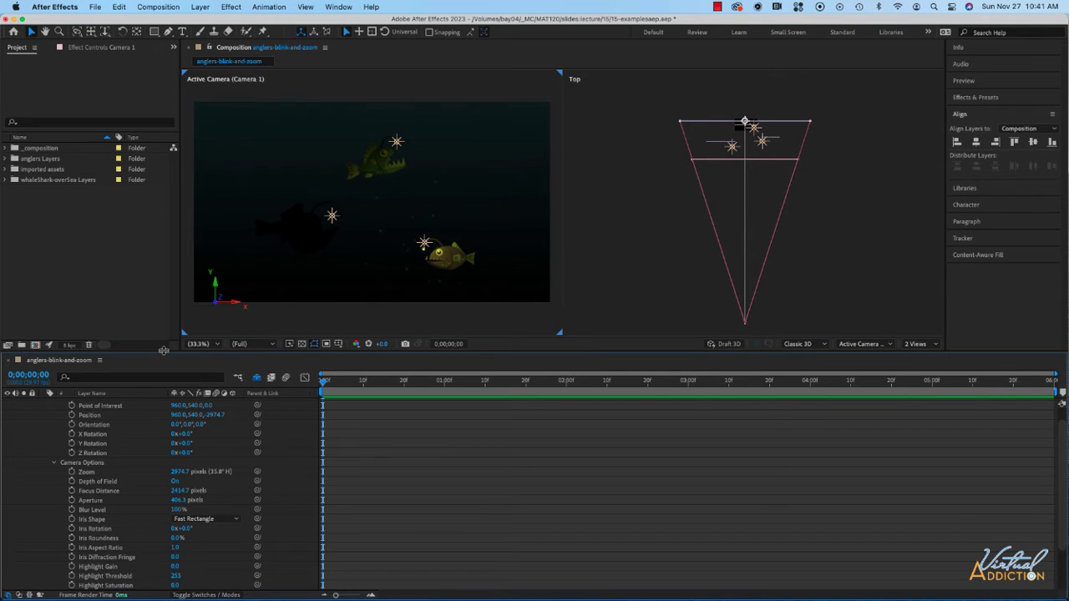
# Set Camera 1's Z position to -2456.7 and its zoom to 2440.7 pixels
pyautogui.moveTo(164, 351); pyautogui.dragTo(163, 314)
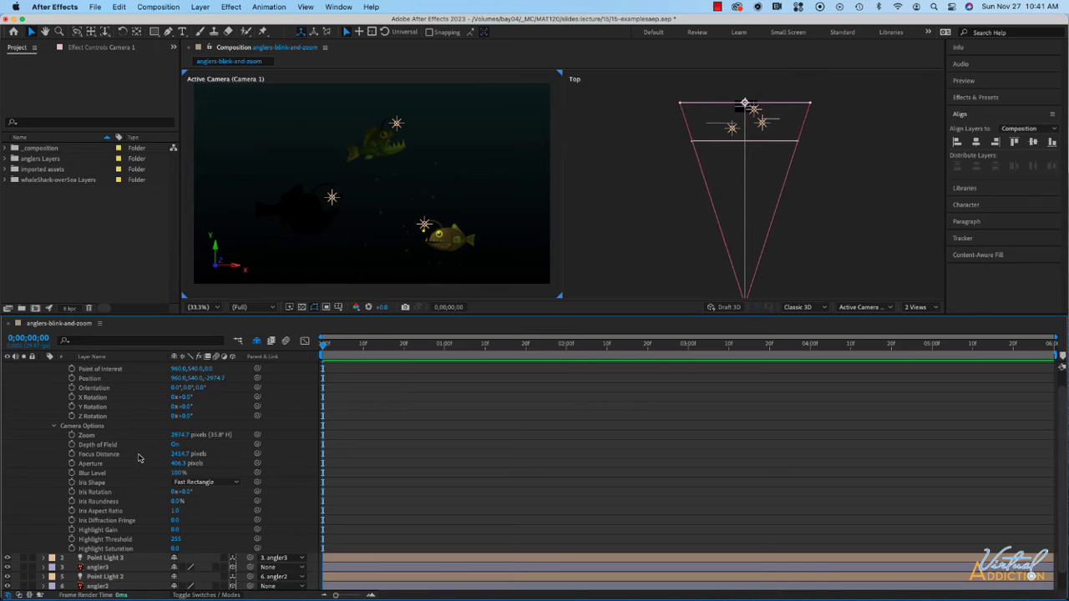
pyautogui.scroll(1, 154, 445)
pyautogui.scroll(1, 153, 445)
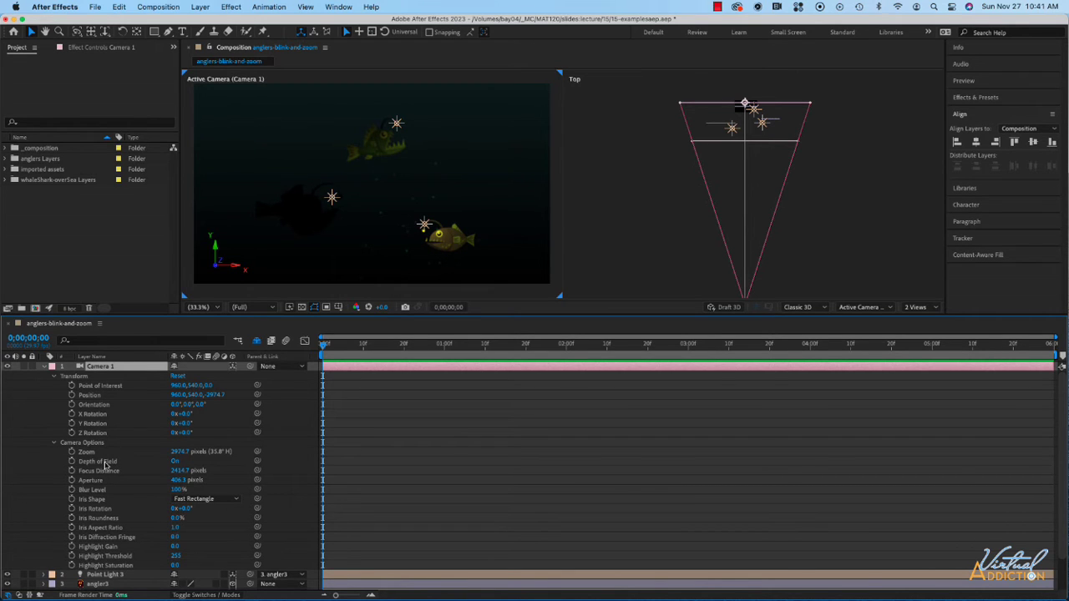
pyautogui.moveTo(178, 452); pyautogui.dragTo(34, 449)
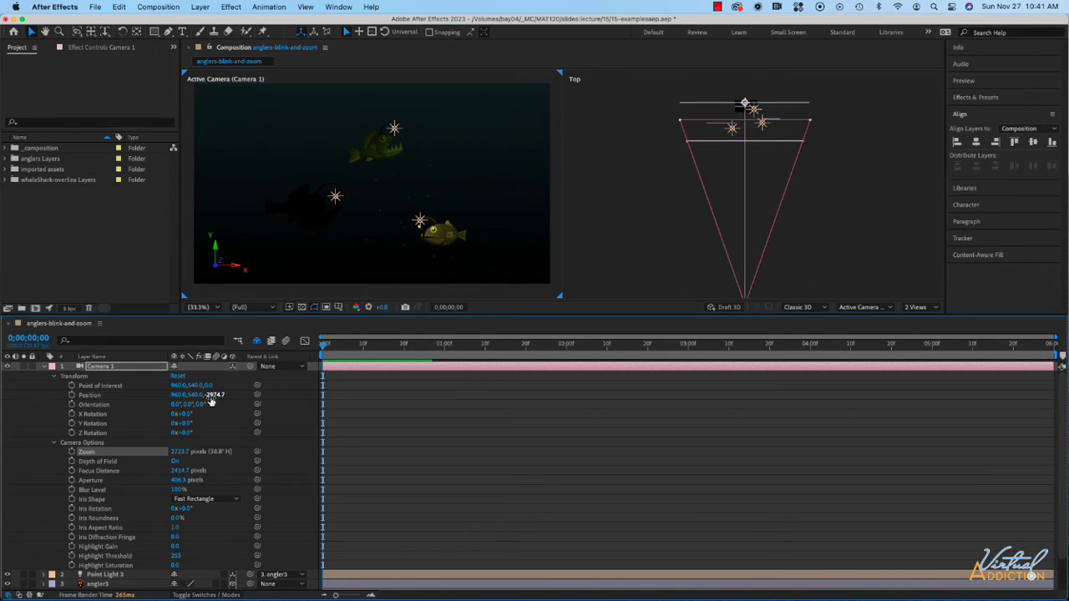
pyautogui.moveTo(214, 400); pyautogui.dragTo(487, 383)
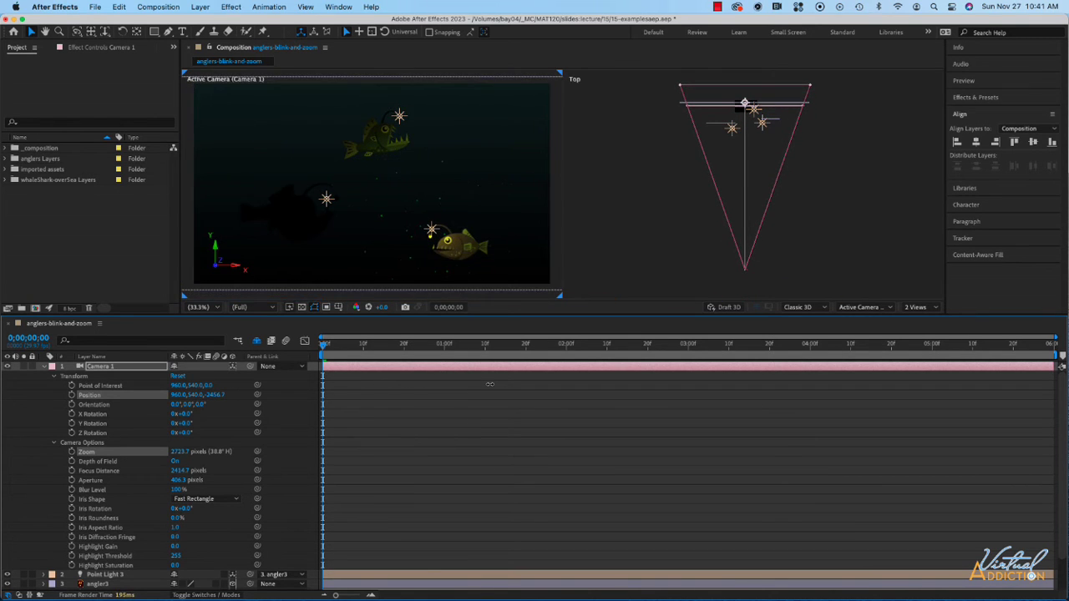
pyautogui.moveTo(186, 452); pyautogui.dragTo(31, 457)
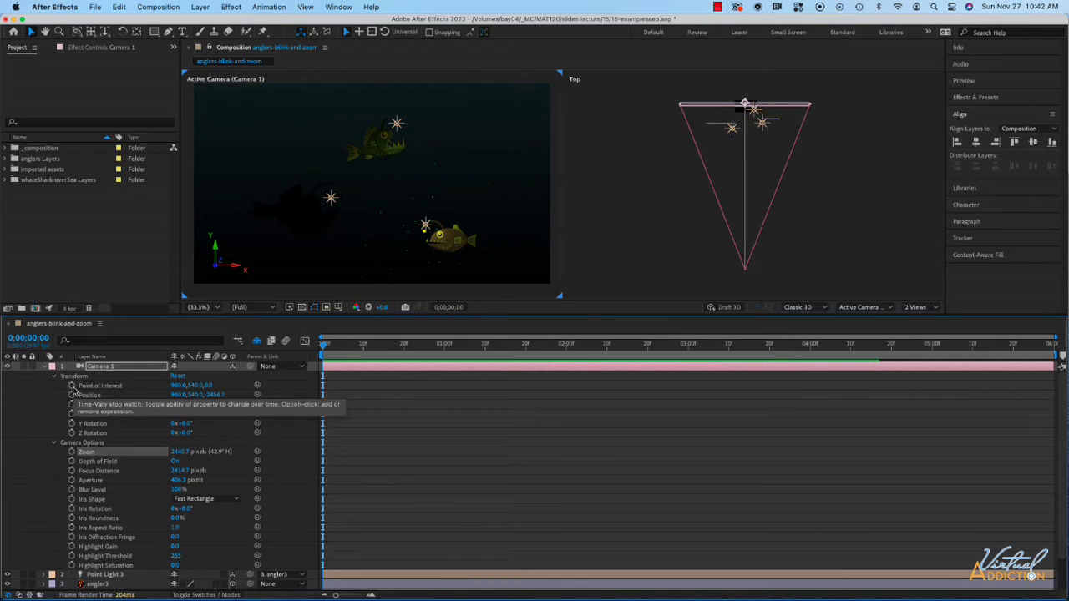
# Start keyframing Camera 1's Point of Interest, Position, Focus Distance and Aperture at 0;00;00;00
pyautogui.click(71, 386)
pyautogui.click(71, 395)
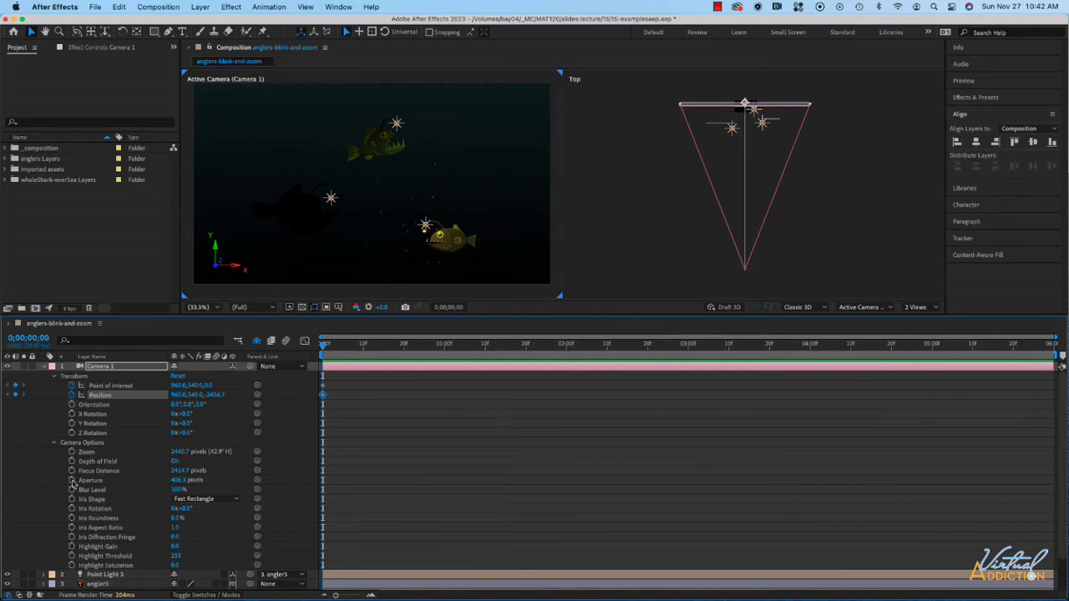
pyautogui.click(72, 471)
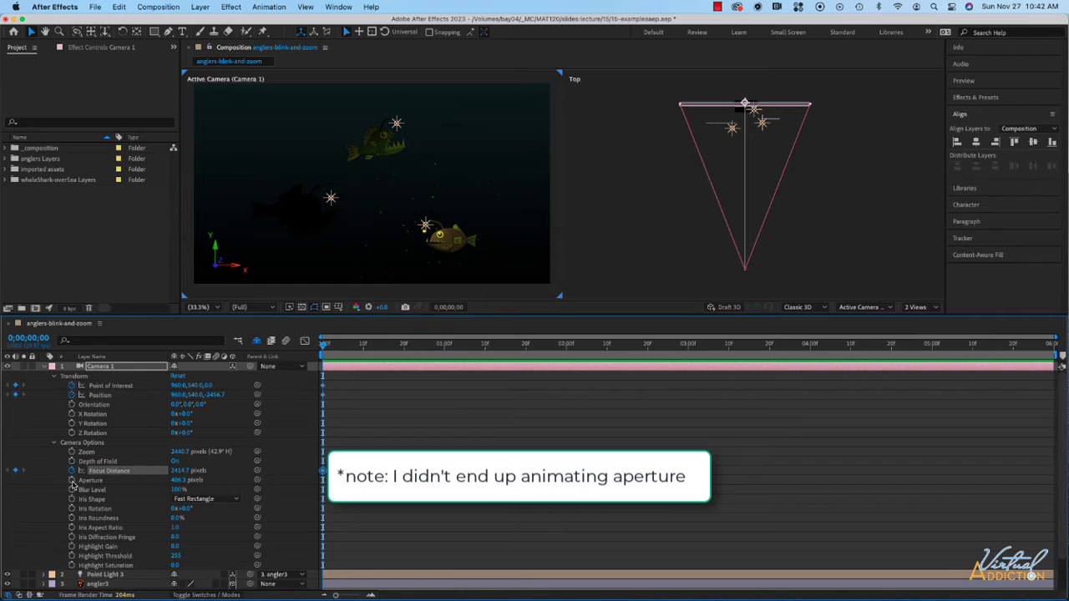
pyautogui.click(72, 480)
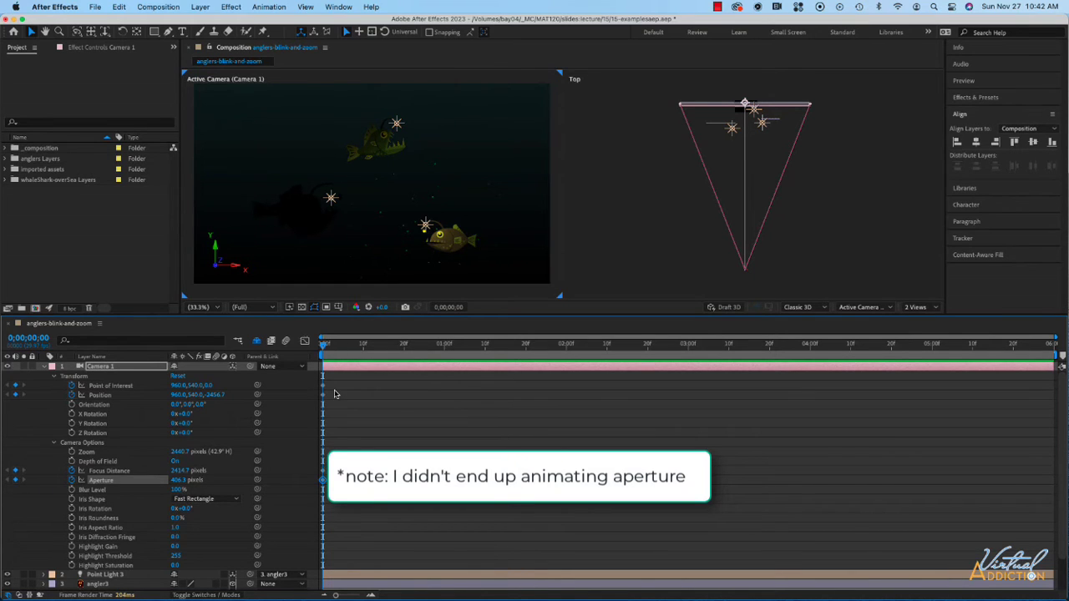
# At 0;00;00;10, point the camera at the angler3 layer using Look at Selected Layers
pyautogui.moveTo(325, 346)
pyautogui.mouseDown()
pyautogui.moveTo(441, 356)
pyautogui.moveTo(324, 358)
pyautogui.mouseUp()
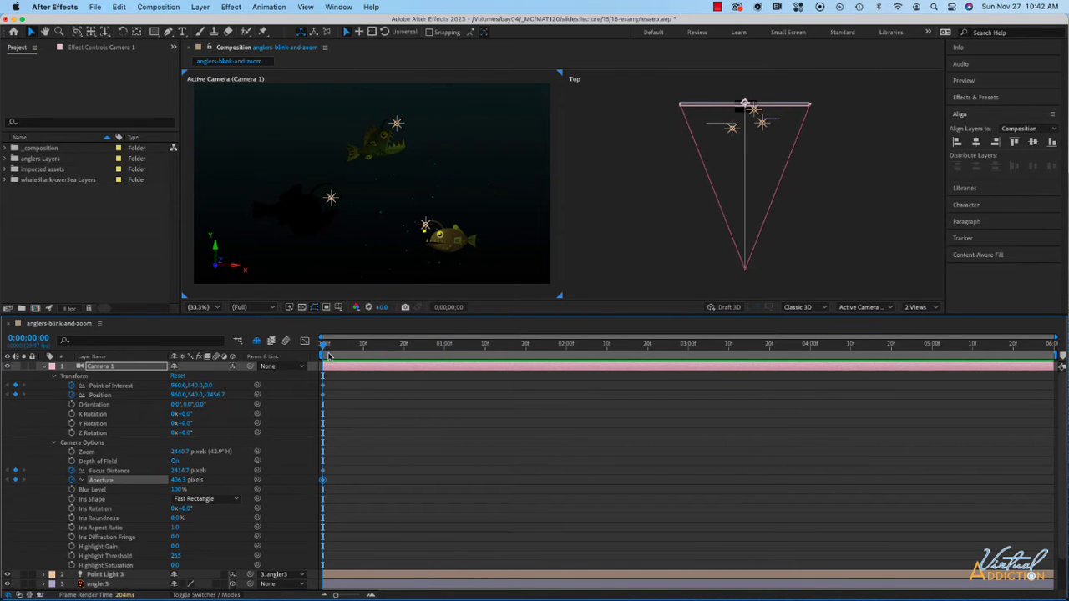
pyautogui.moveTo(327, 356); pyautogui.dragTo(363, 350)
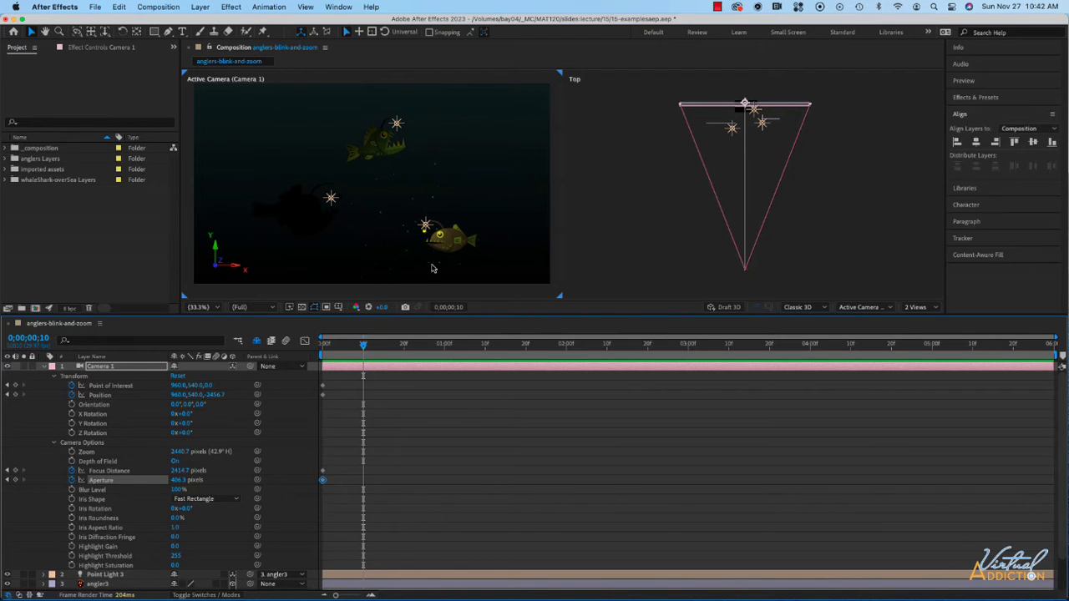
pyautogui.click(441, 245)
pyautogui.click(98, 584)
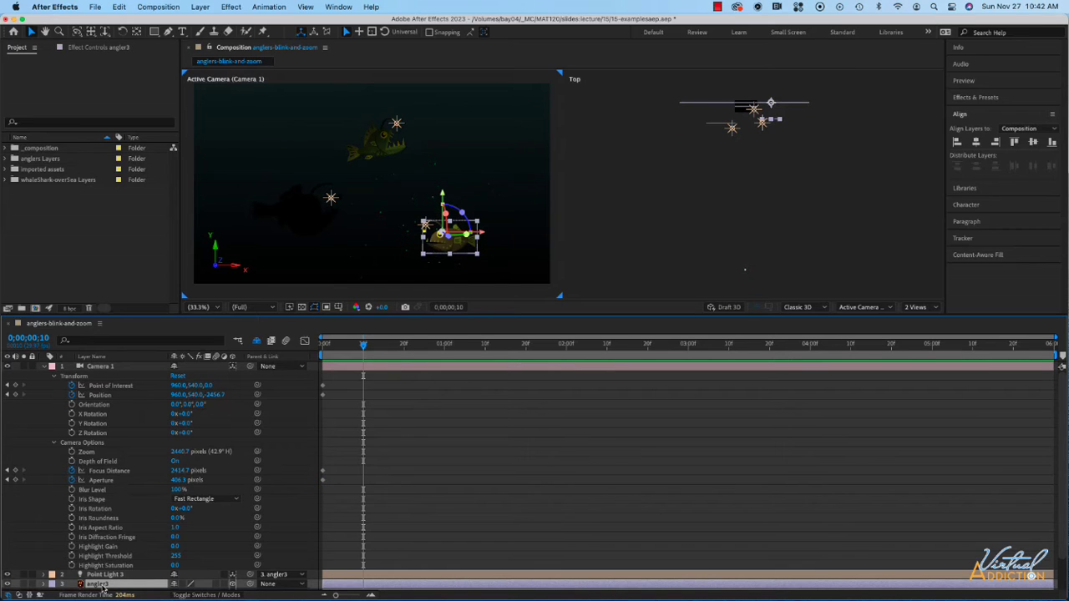
pyautogui.click(304, 7)
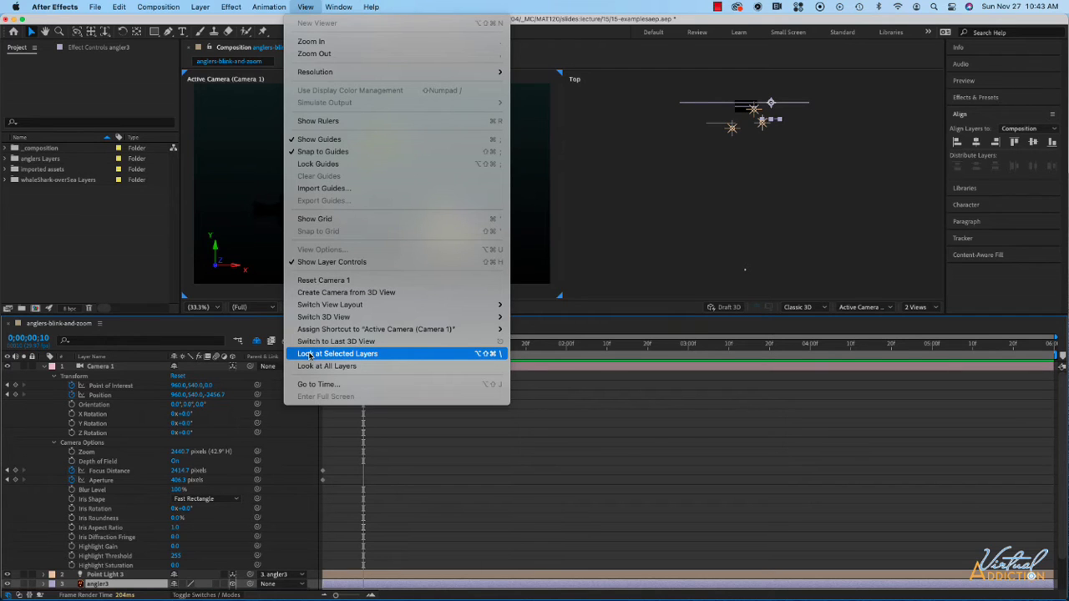
pyautogui.click(309, 355)
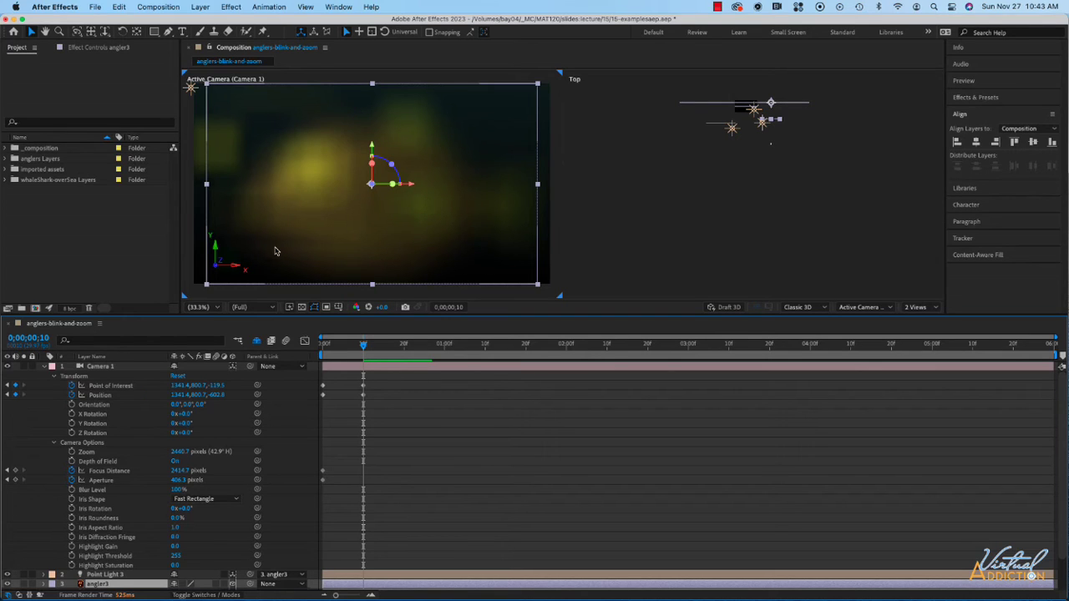
# Pull Camera 1 back from angler3 at frame 10 by setting its Z position to -807.8
pyautogui.click(104, 368)
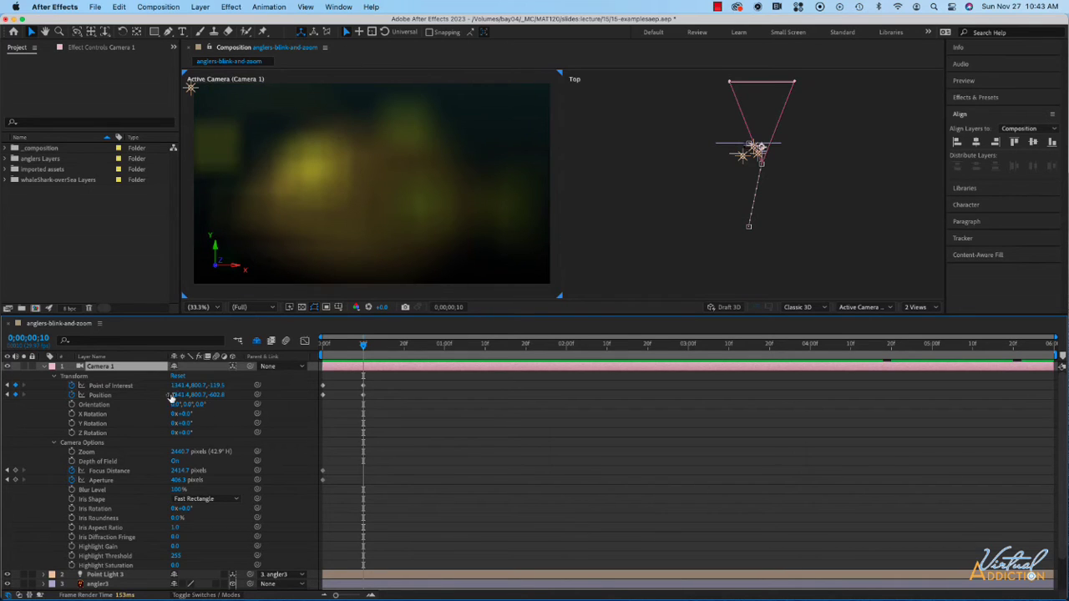
pyautogui.moveTo(216, 398); pyautogui.dragTo(115, 398)
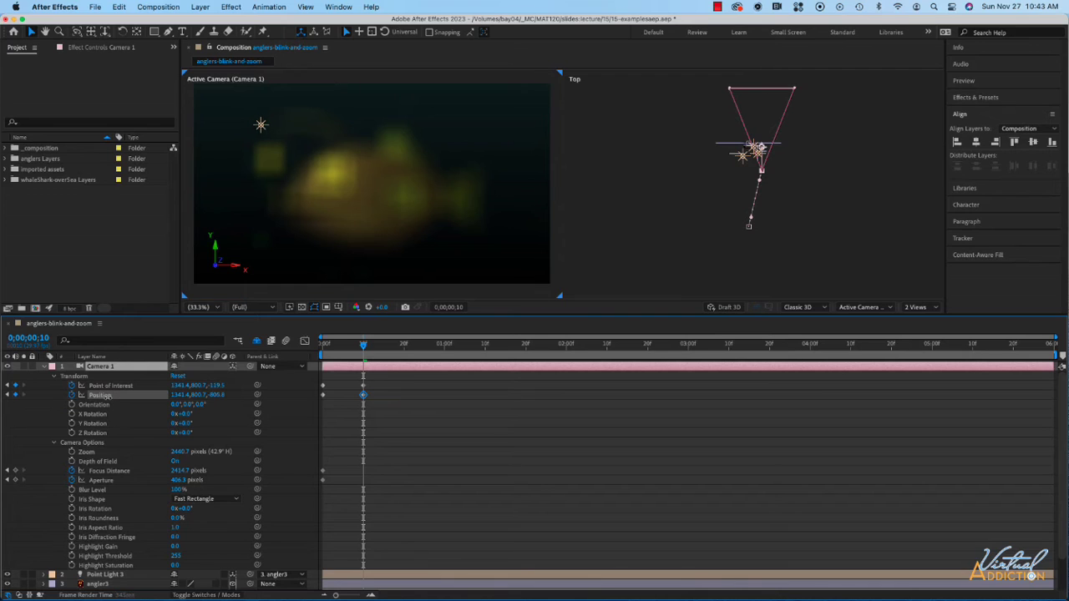
pyautogui.moveTo(114, 398); pyautogui.dragTo(104, 397)
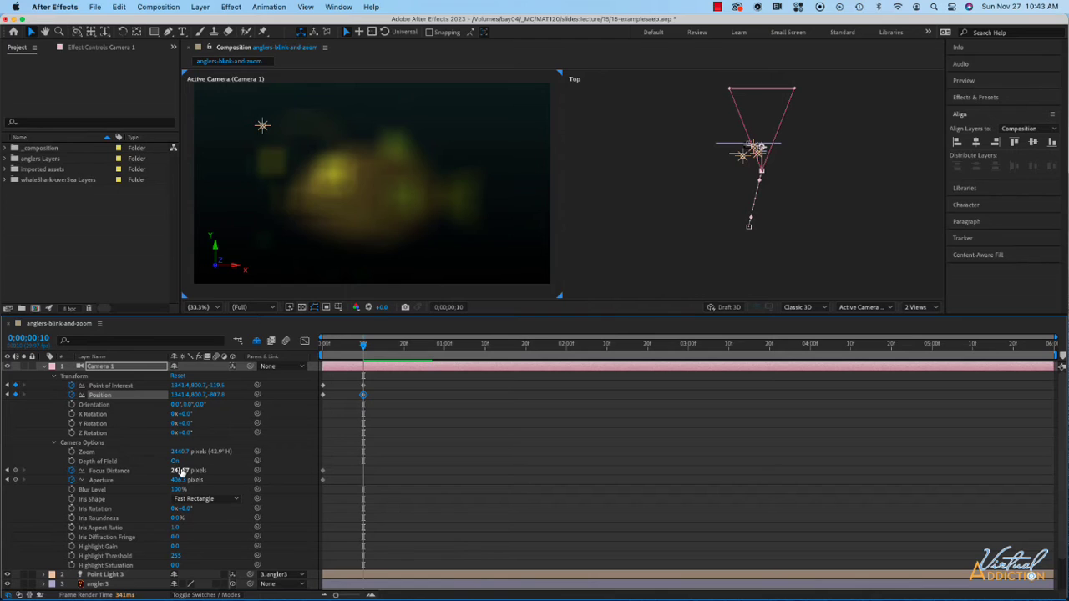
# Set the camera's focus distance to 568.7 pixels at frame 10, aligning the focal plane with angler3 in the Top view
pyautogui.moveTo(182, 470); pyautogui.dragTo(154, 471)
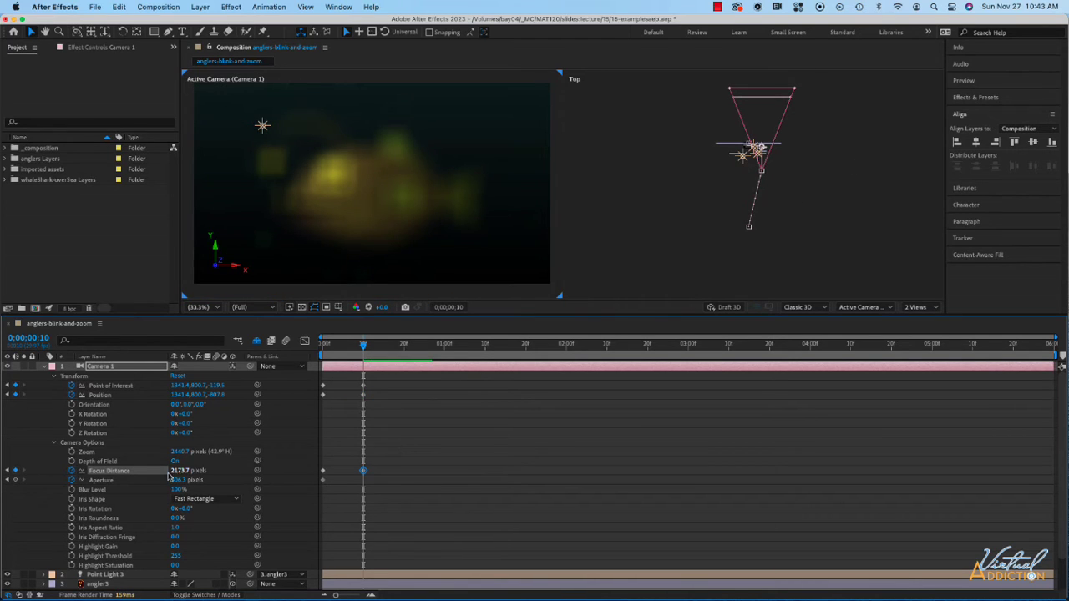
pyautogui.moveTo(181, 471); pyautogui.dragTo(52, 466)
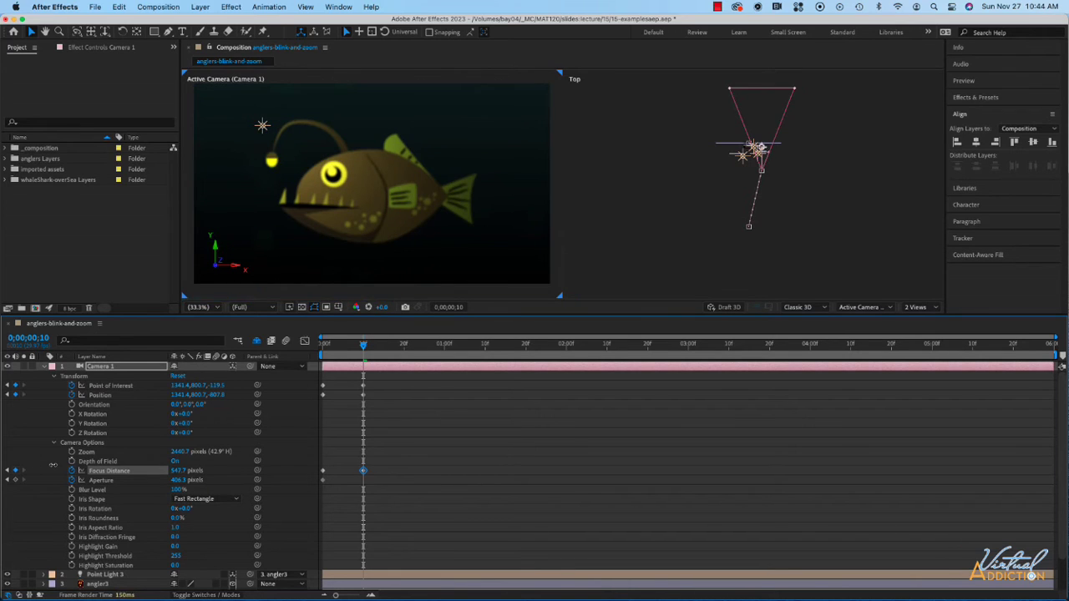
pyautogui.moveTo(53, 466); pyautogui.dragTo(55, 465)
pyautogui.scroll(3, 706, 272)
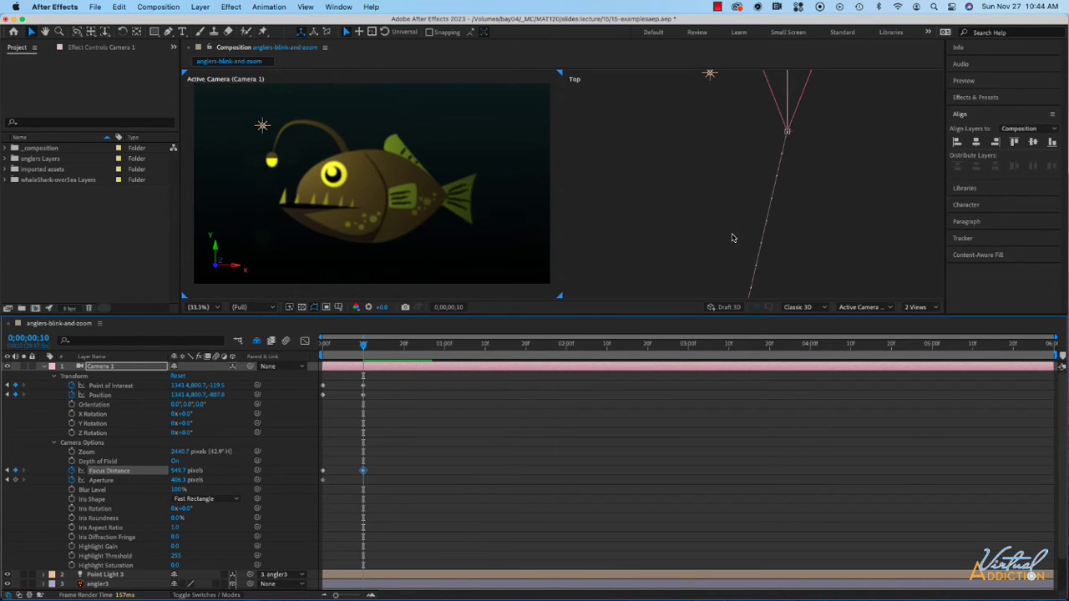
pyautogui.press('h')
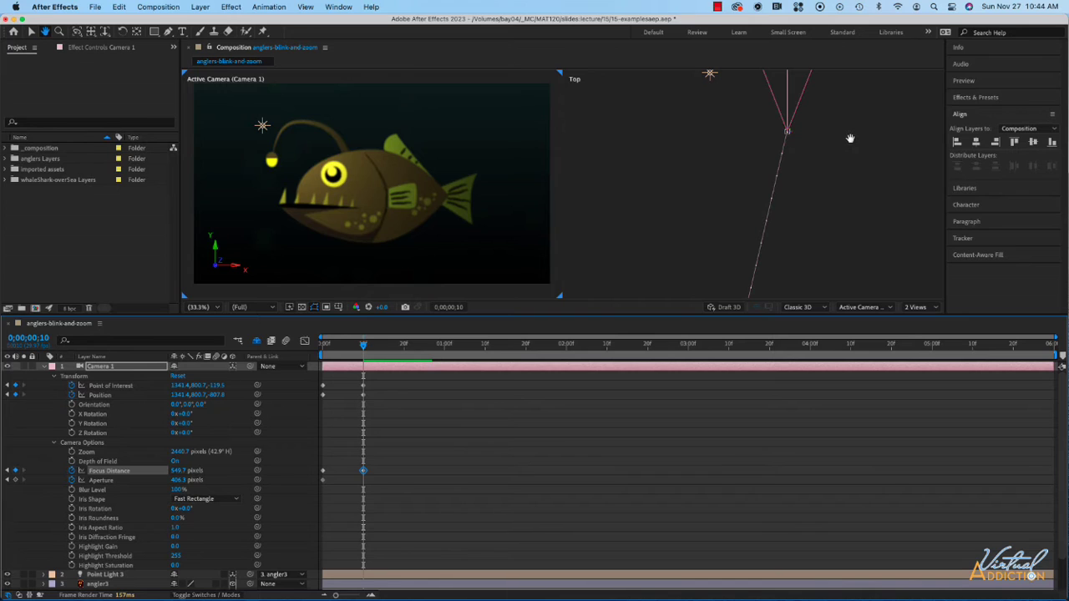
pyautogui.moveTo(845, 126); pyautogui.dragTo(814, 242)
pyautogui.press('v')
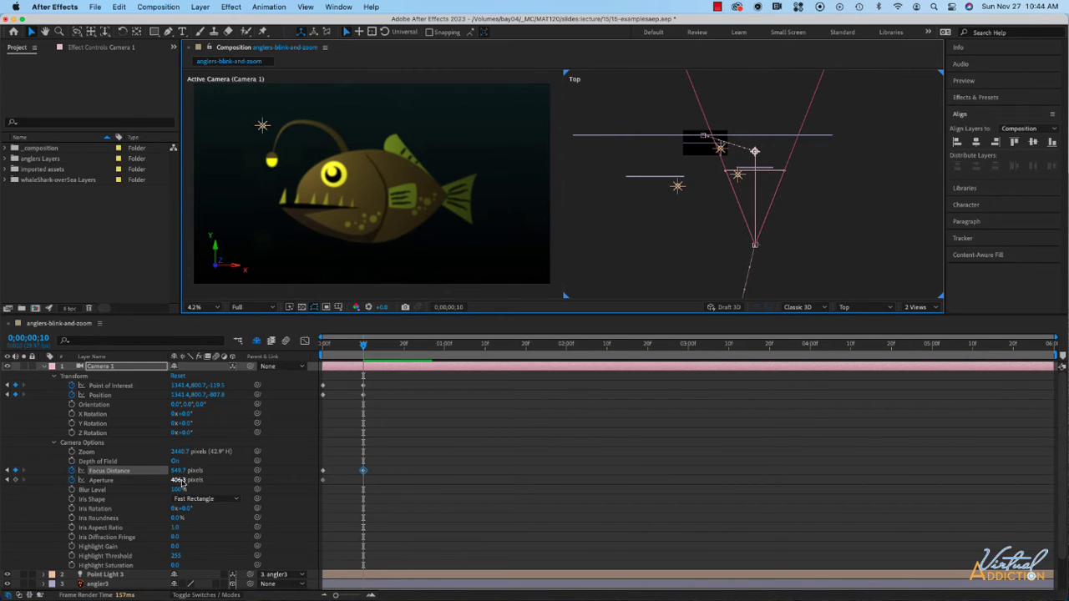
pyautogui.moveTo(178, 472); pyautogui.dragTo(187, 472)
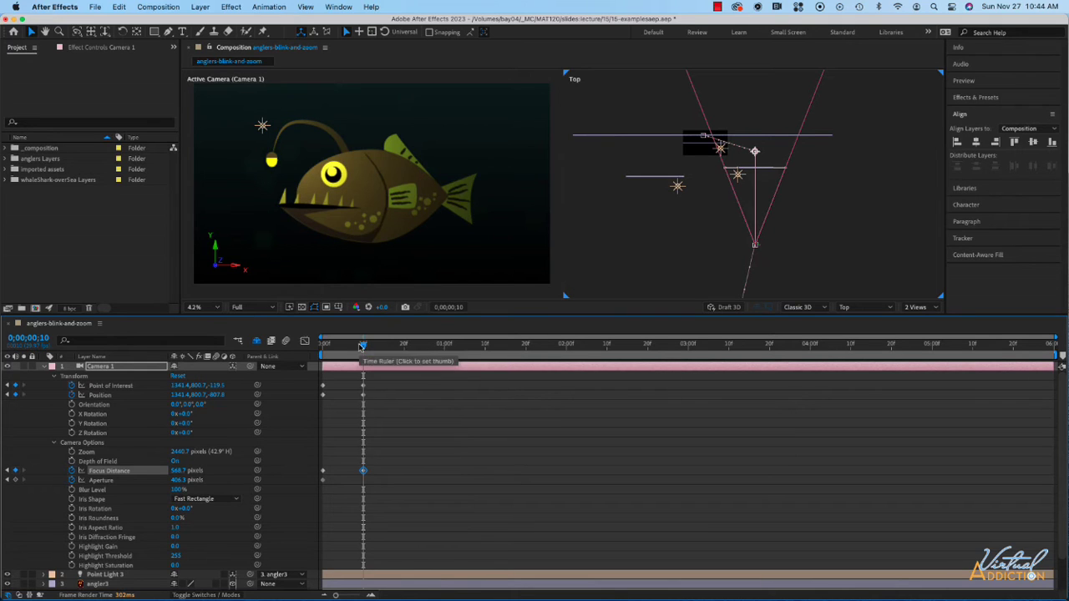
# Copy the frame 10 Point of Interest, Position and Focus Distance keyframes to 0;00;01;00 to hold the close-up
pyautogui.moveTo(375, 345); pyautogui.dragTo(446, 359)
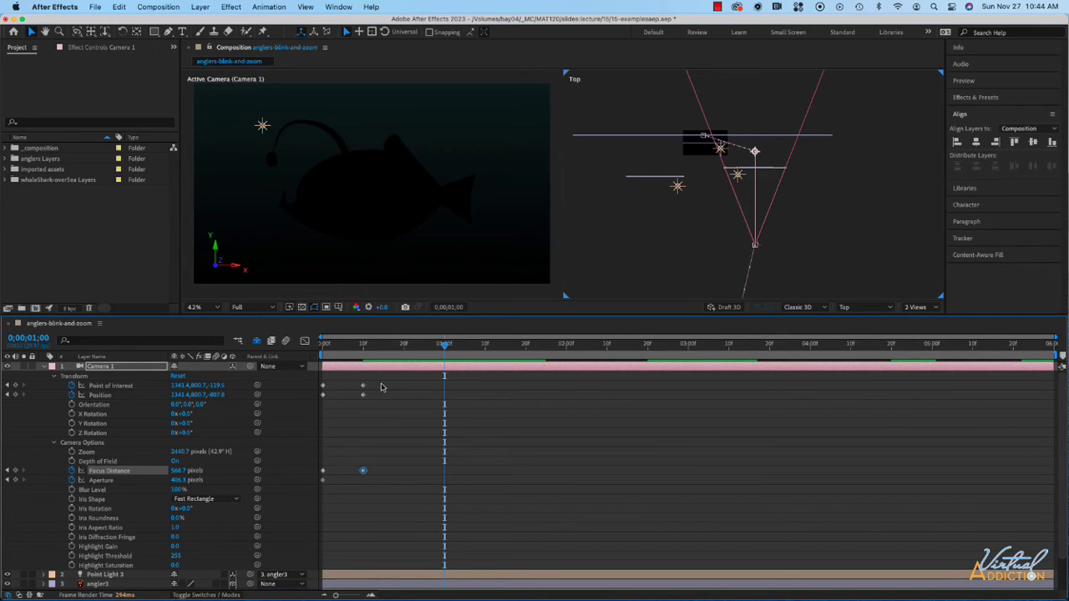
pyautogui.moveTo(381, 381); pyautogui.dragTo(355, 484)
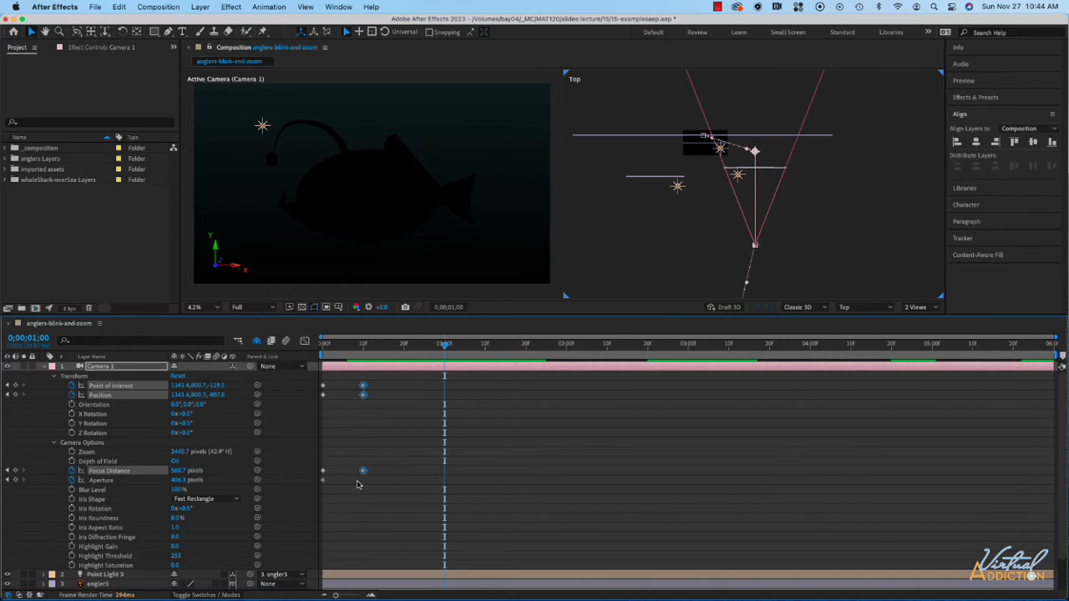
pyautogui.hotkey('ctrl', 'c')
pyautogui.hotkey('ctrl', 'v')
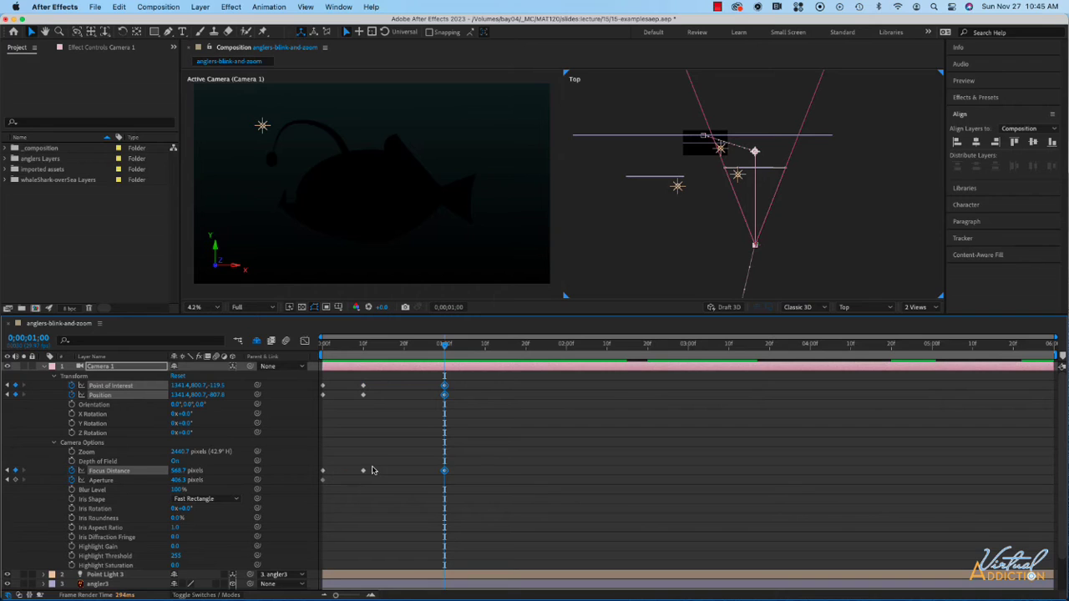
# Copy all of Camera 1's starting keyframes to 0;00;01;06 to return to the wide view
pyautogui.moveTo(444, 344)
pyautogui.mouseDown()
pyautogui.moveTo(366, 351)
pyautogui.moveTo(445, 355)
pyautogui.mouseUp()
pyautogui.moveTo(338, 382); pyautogui.dragTo(305, 499)
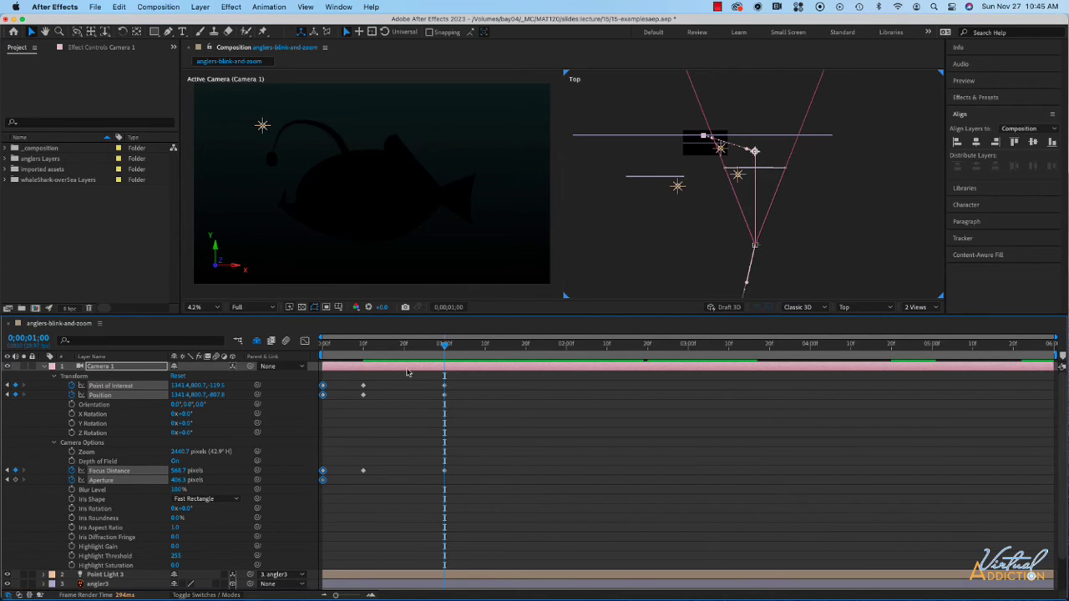
pyautogui.moveTo(445, 345); pyautogui.dragTo(465, 346)
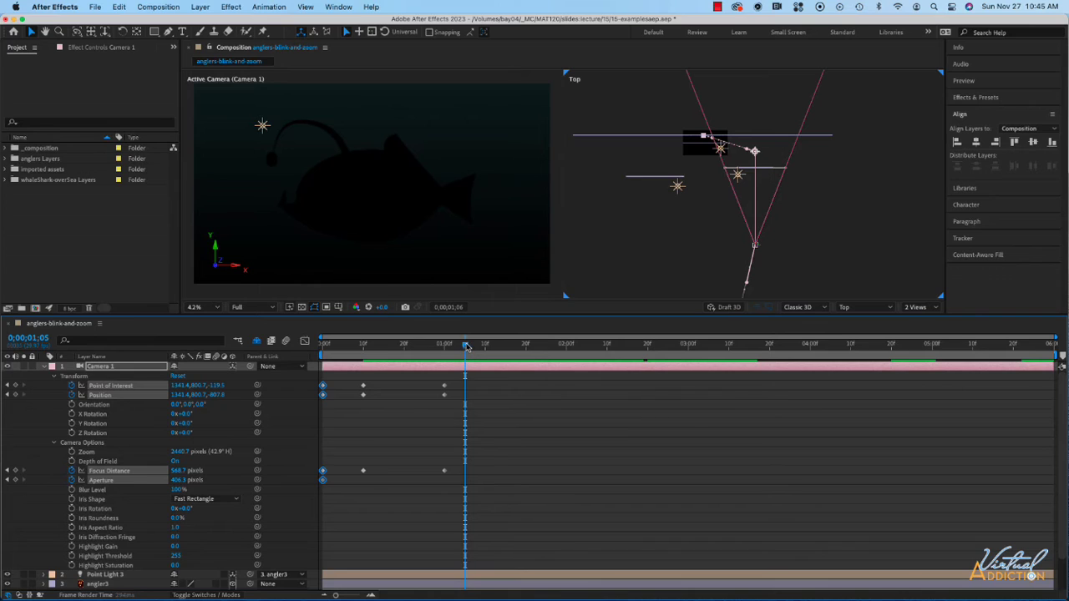
pyautogui.moveTo(465, 347); pyautogui.dragTo(469, 347)
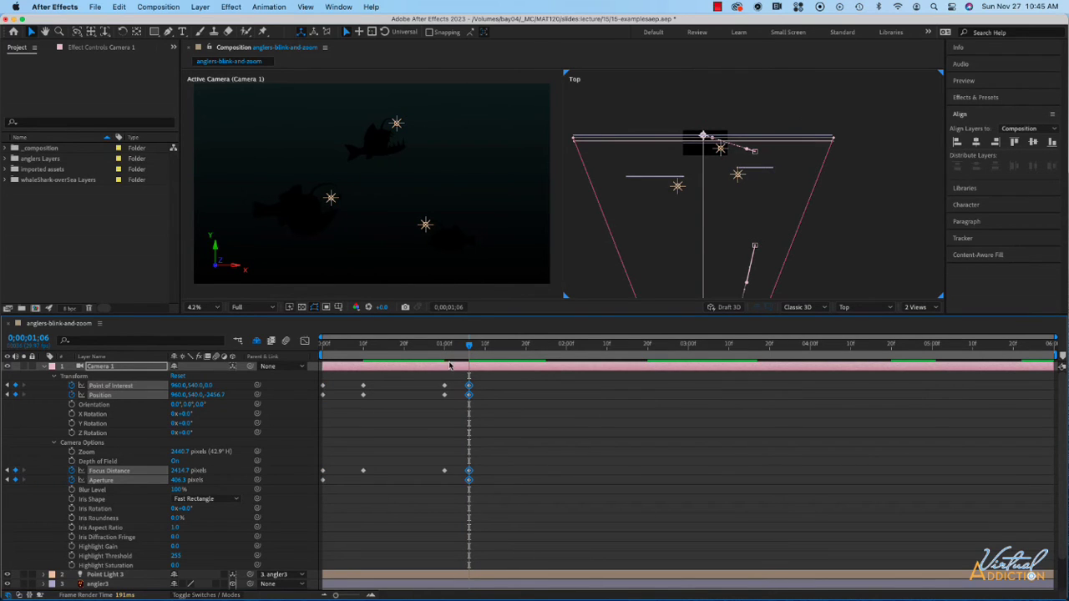
# Preview the camera zoom animation from the beginning of the composition
pyautogui.press('Home')
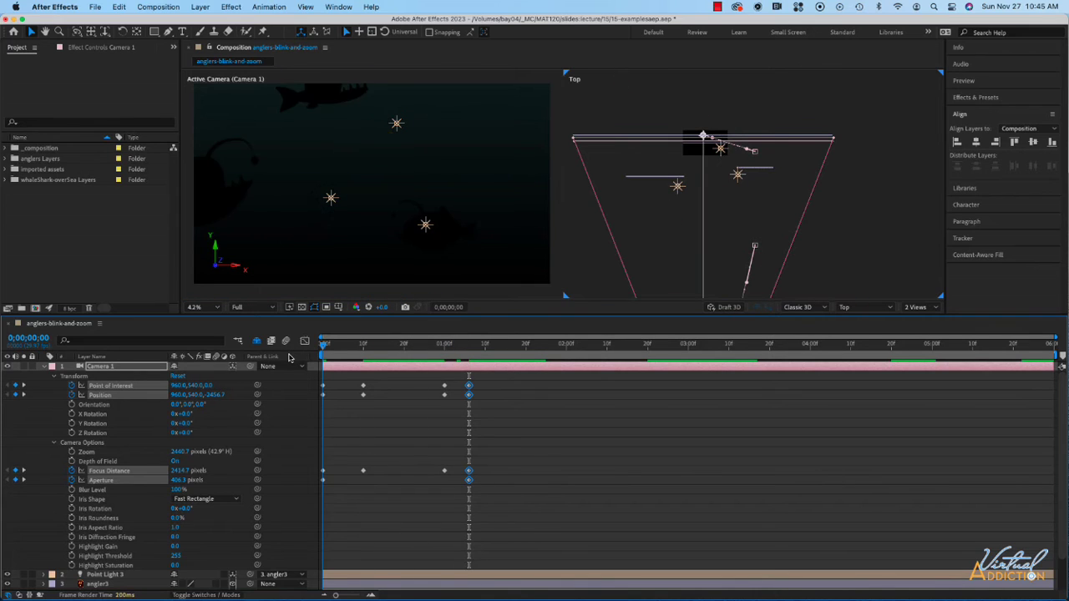
pyautogui.click(505, 294)
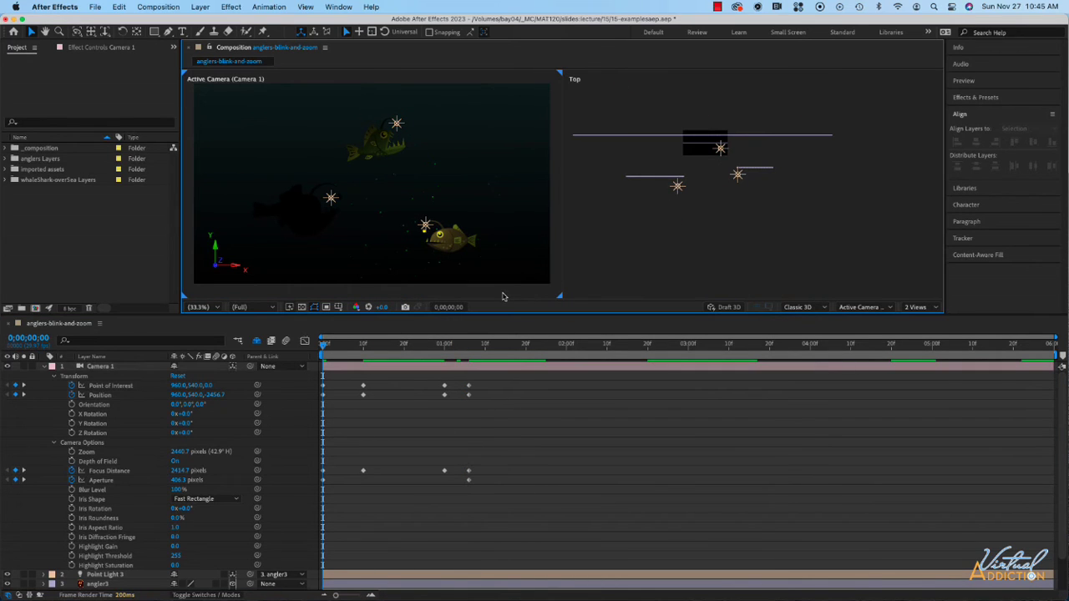
pyautogui.press('space')
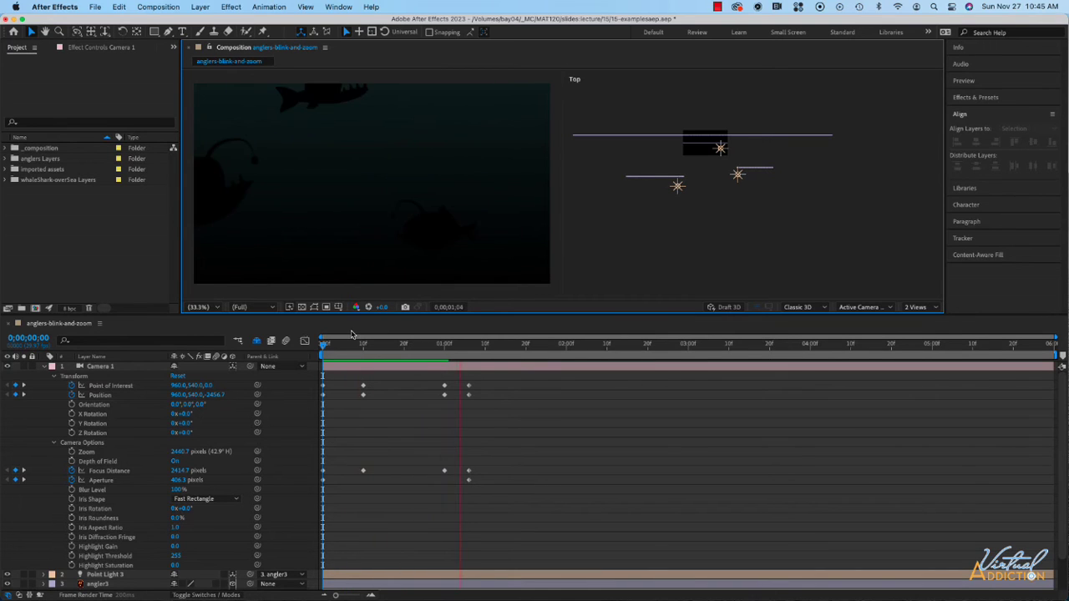
pyautogui.press('space')
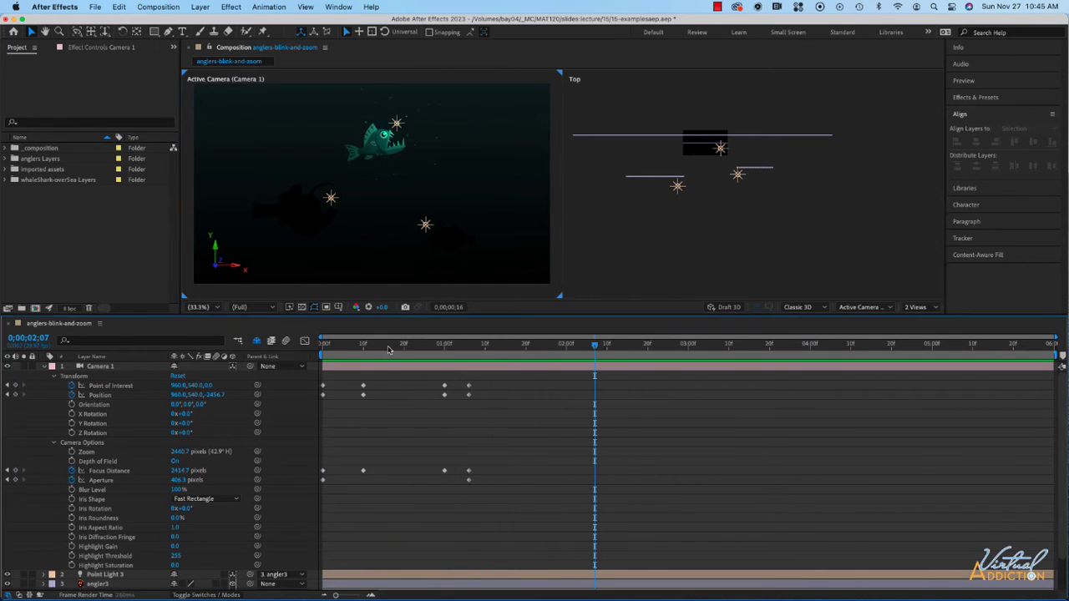
# Frame Camera 1 on the angler2 layer at 0;00;01;25 using Look at Selected Layers
pyautogui.moveTo(365, 344); pyautogui.dragTo(469, 357)
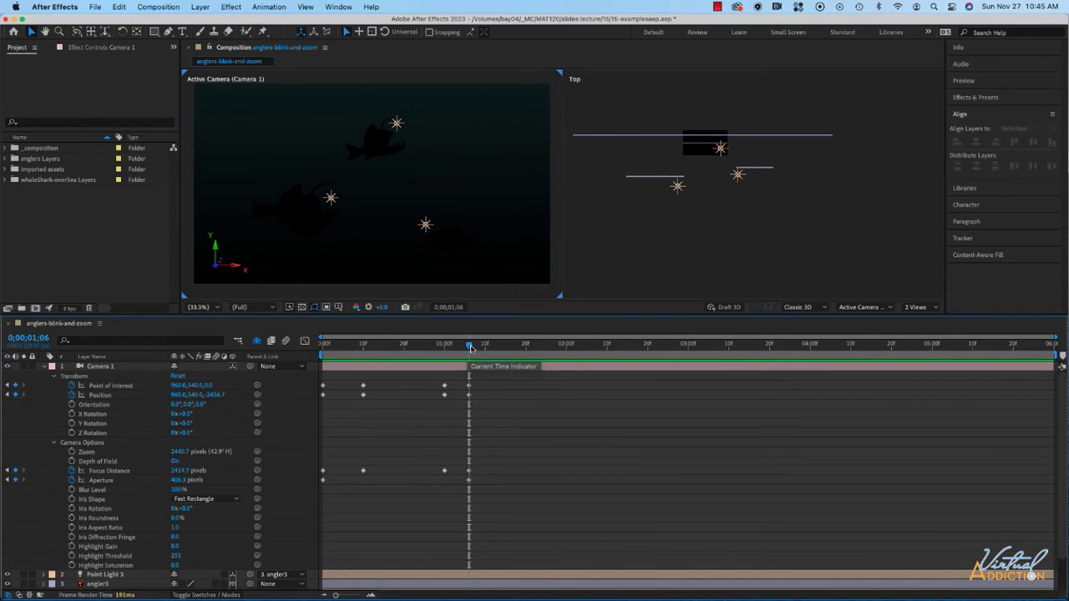
pyautogui.moveTo(470, 348); pyautogui.dragTo(548, 357)
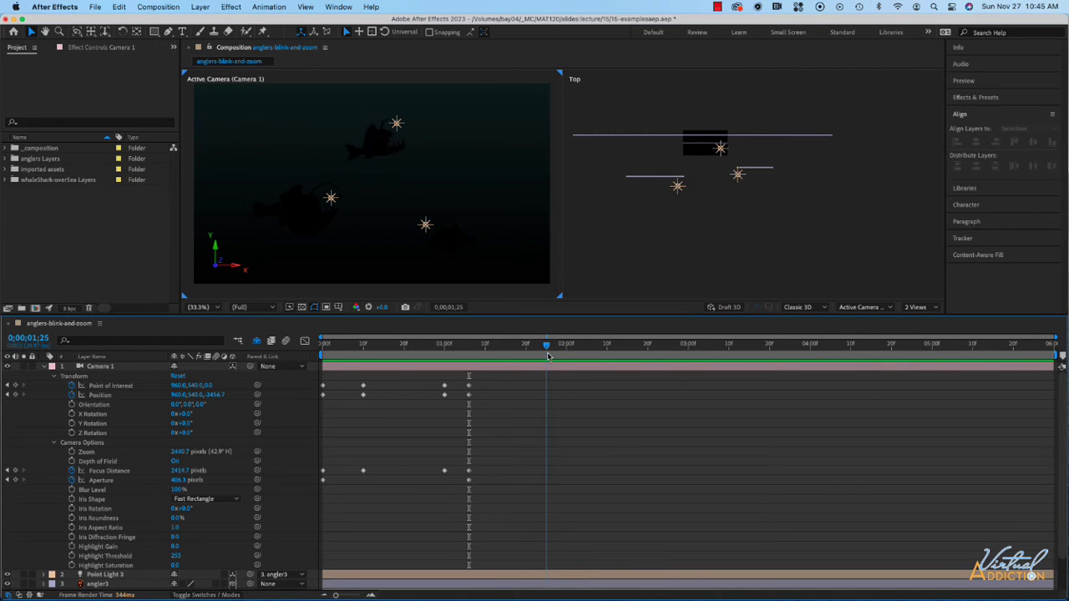
pyautogui.click(381, 147)
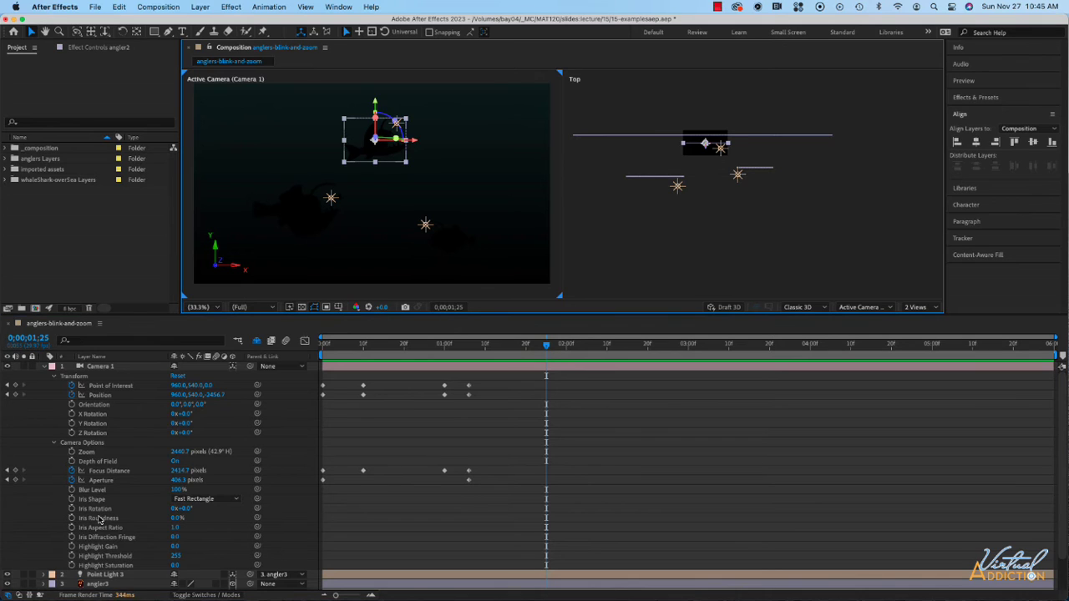
pyautogui.scroll(-2, 98, 521)
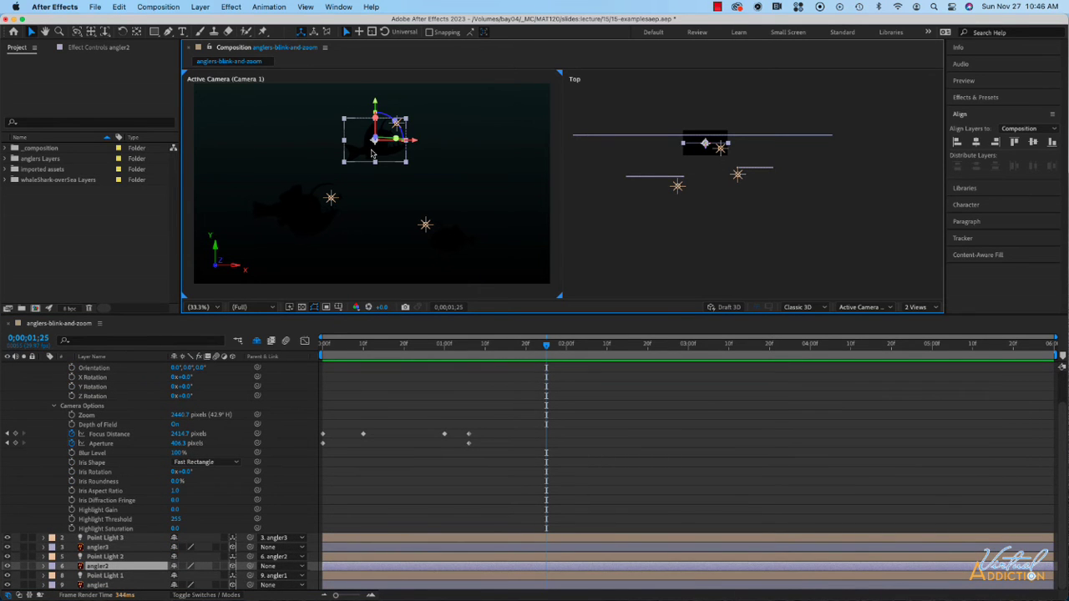
pyautogui.click(359, 282)
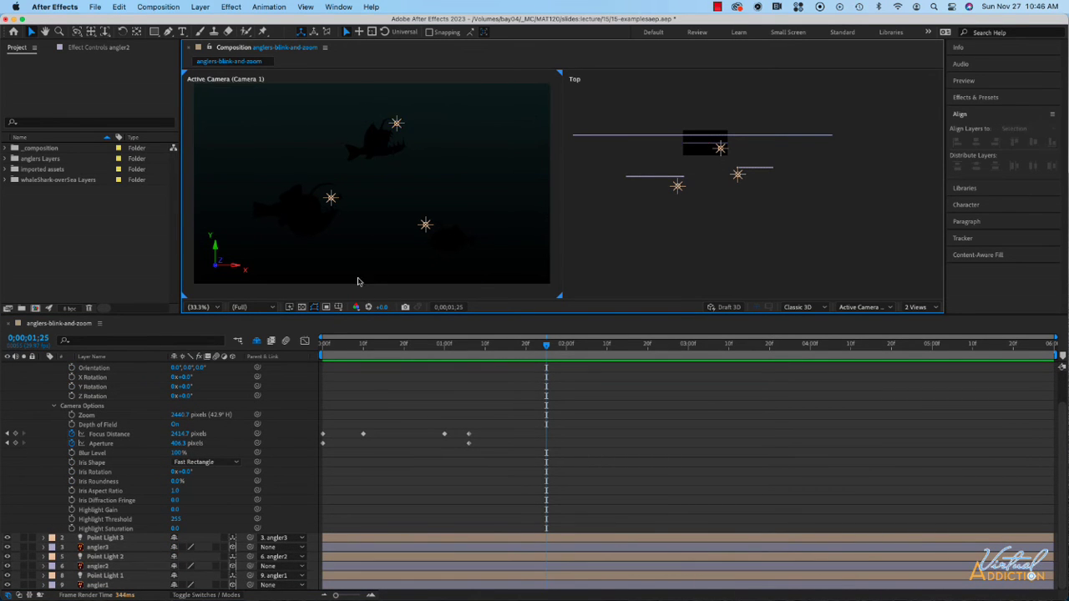
pyautogui.moveTo(346, 118); pyautogui.dragTo(382, 150)
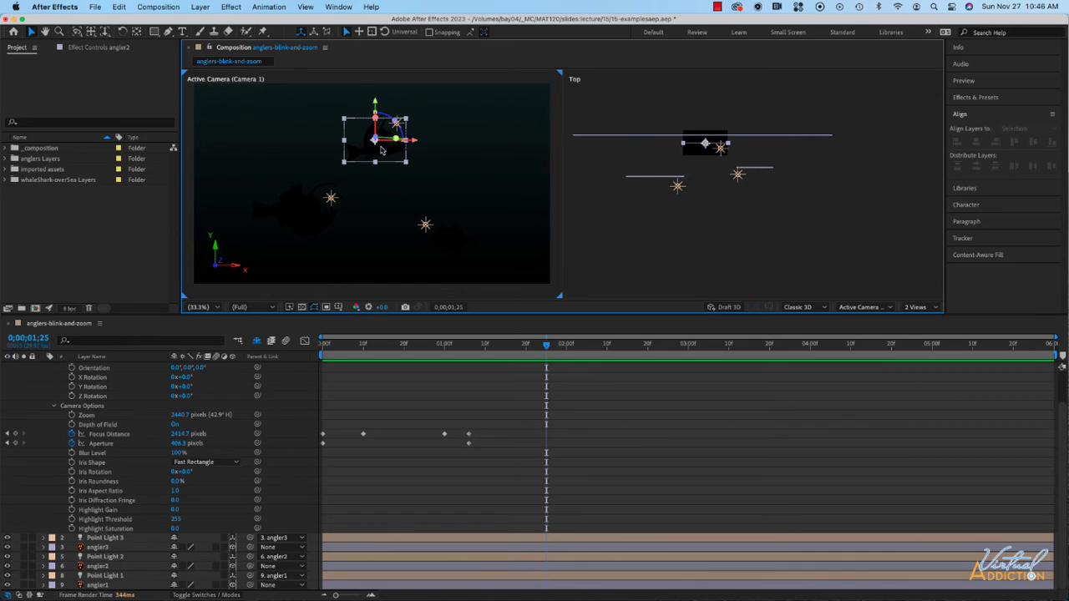
pyautogui.click(306, 8)
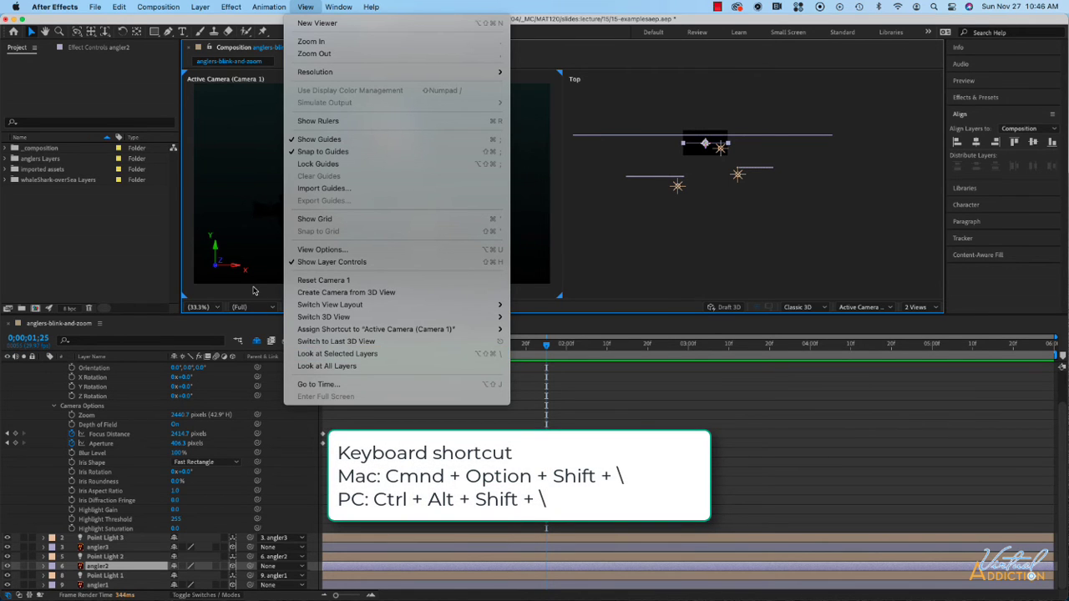
pyautogui.press('super+alt+shift+backslash')
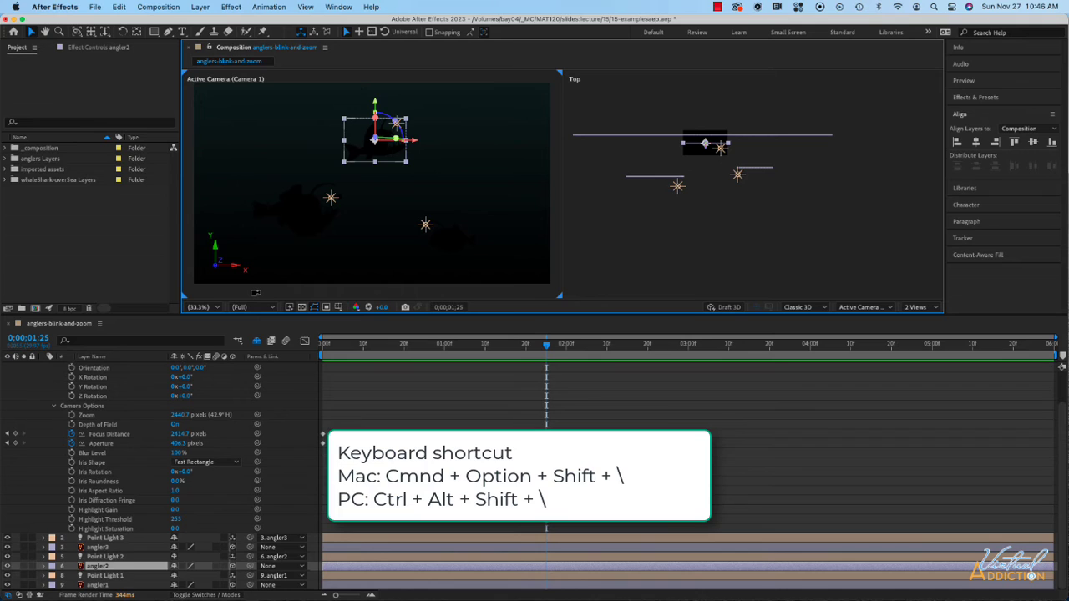
pyautogui.press('super+alt+shift+backslash')
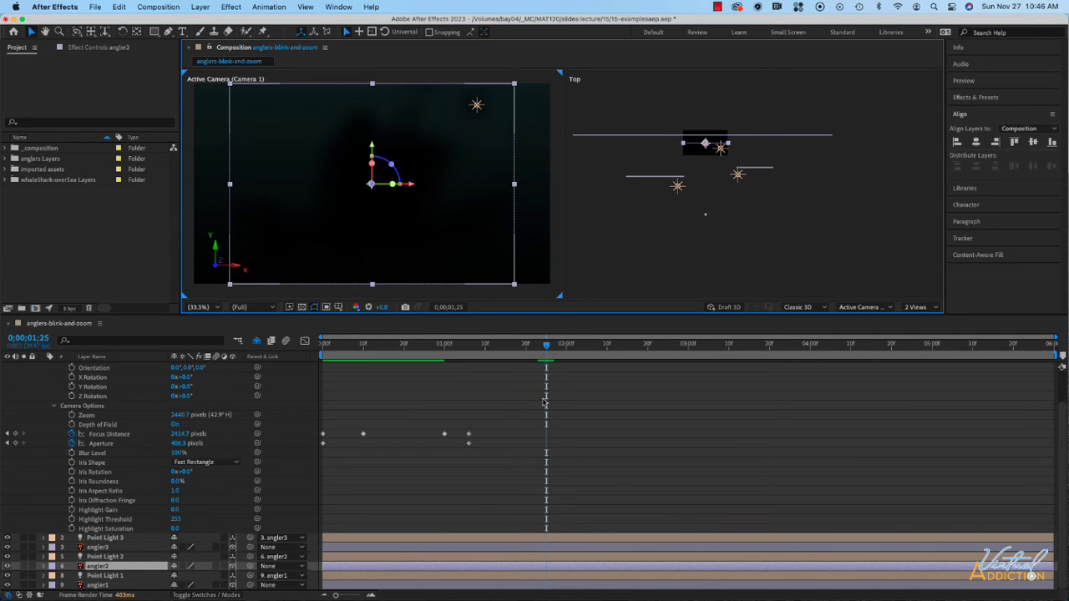
# Move the new angler2 Point of Interest and Position keyframes to 0;00;02;03, where the fish is lit
pyautogui.scroll(2, 523, 440)
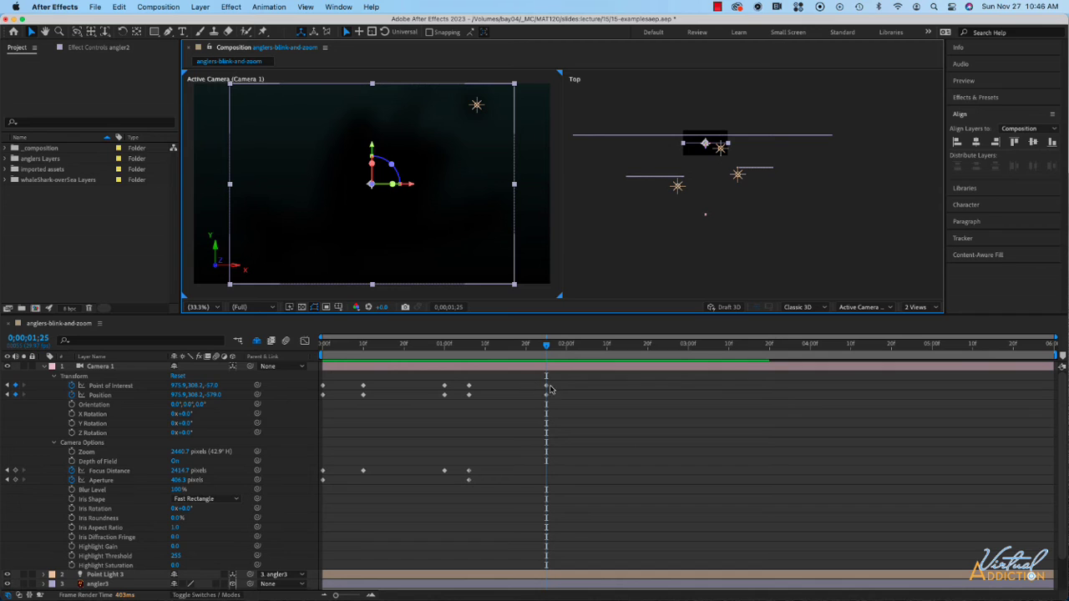
pyautogui.moveTo(547, 347); pyautogui.dragTo(580, 349)
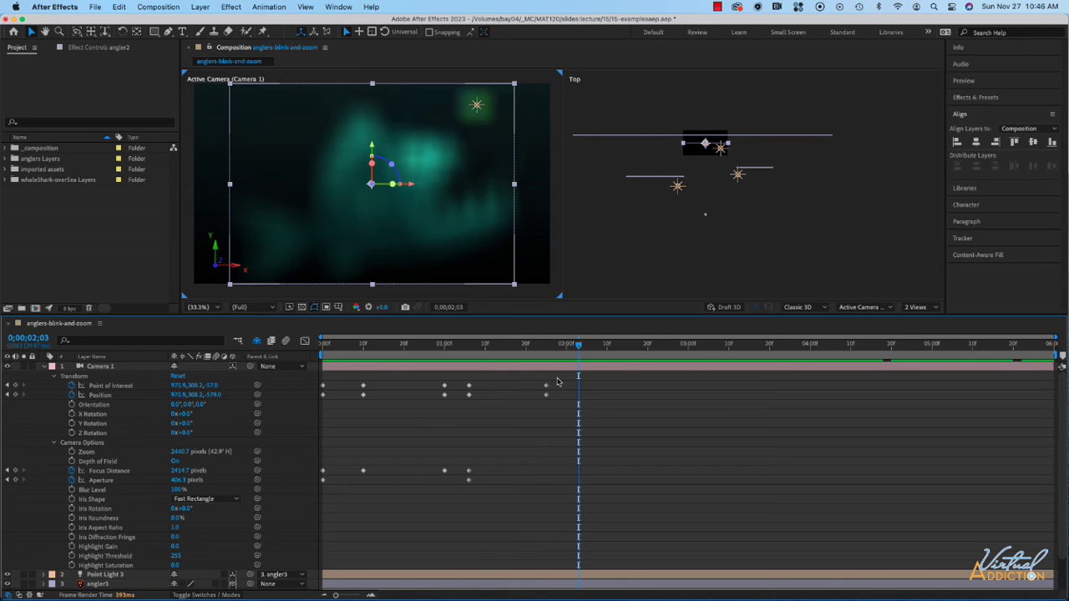
pyautogui.moveTo(556, 378); pyautogui.dragTo(585, 400)
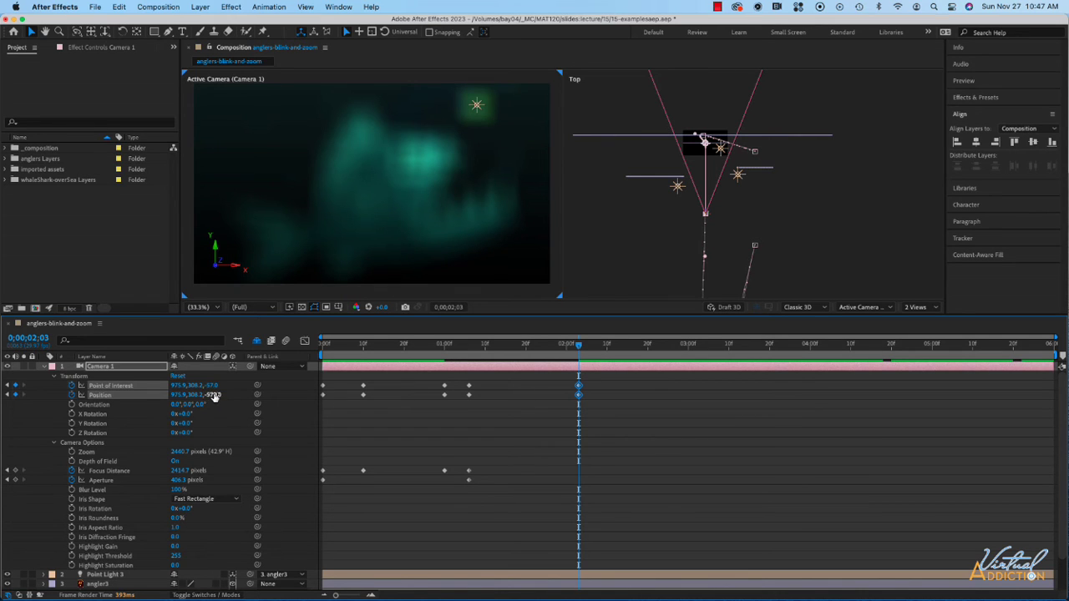
# Set the camera's Z position to -736.0 and its Focus Distance to 681.7 pixels at 0;00;02;03 to focus on angler2
pyautogui.moveTo(214, 397); pyautogui.dragTo(127, 394)
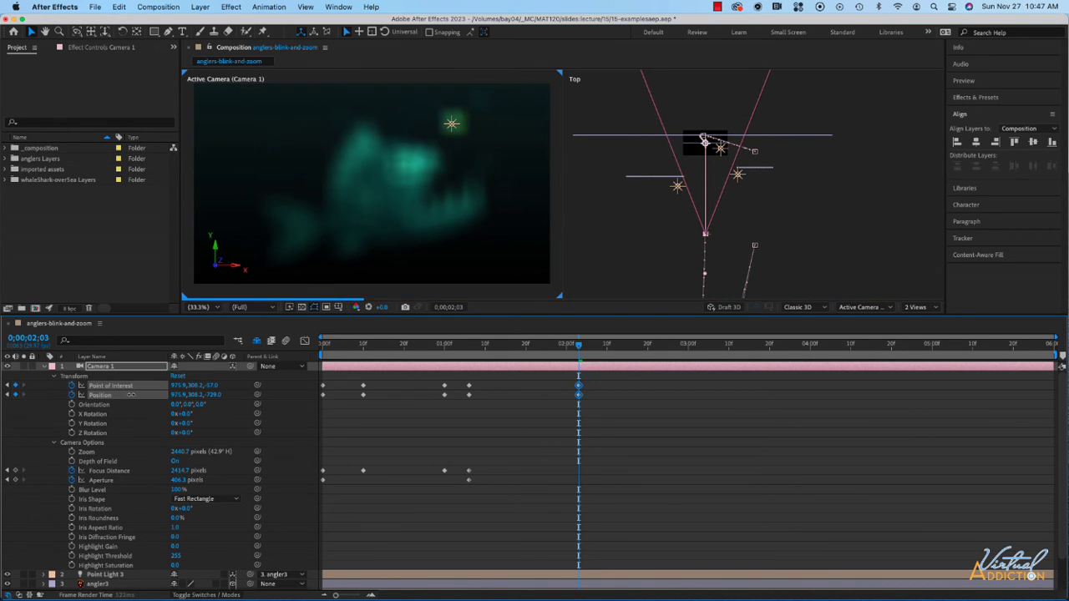
pyautogui.click(127, 394)
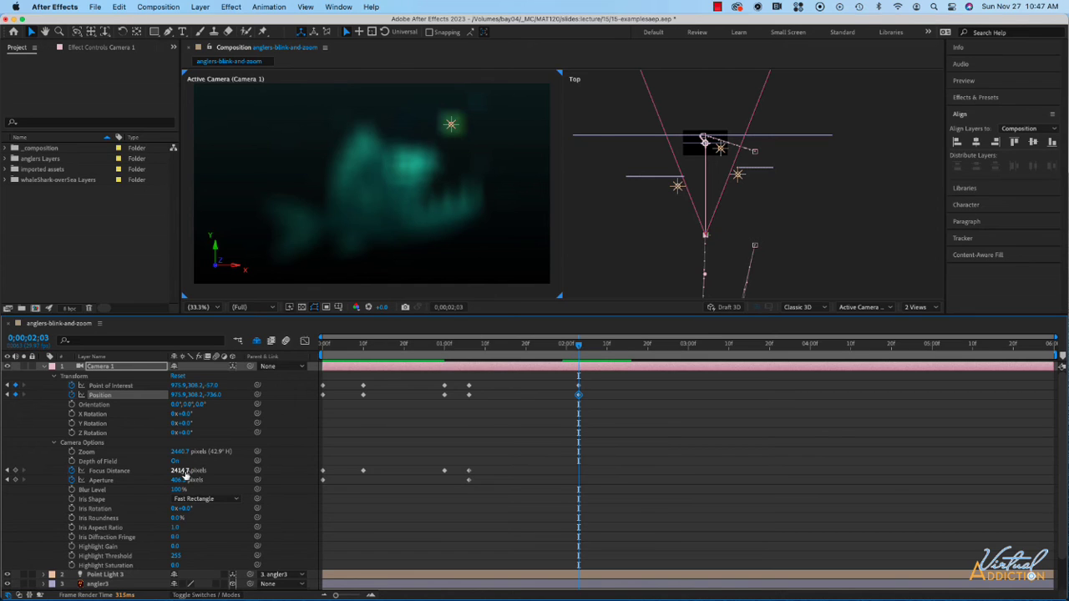
pyautogui.moveTo(186, 474); pyautogui.dragTo(153, 471)
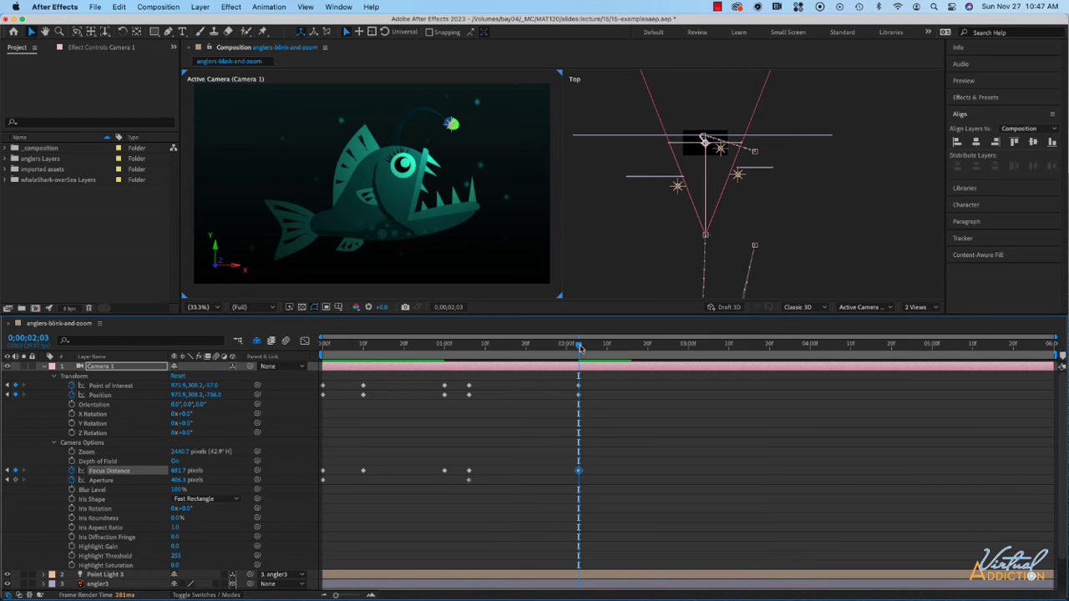
# Move the three angler2 close-up keyframes back to 0;00;01;25 and copy them to 0;00;02;20 to hold the close-up
pyautogui.moveTo(579, 348); pyautogui.dragTo(649, 364)
pyautogui.click(558, 373)
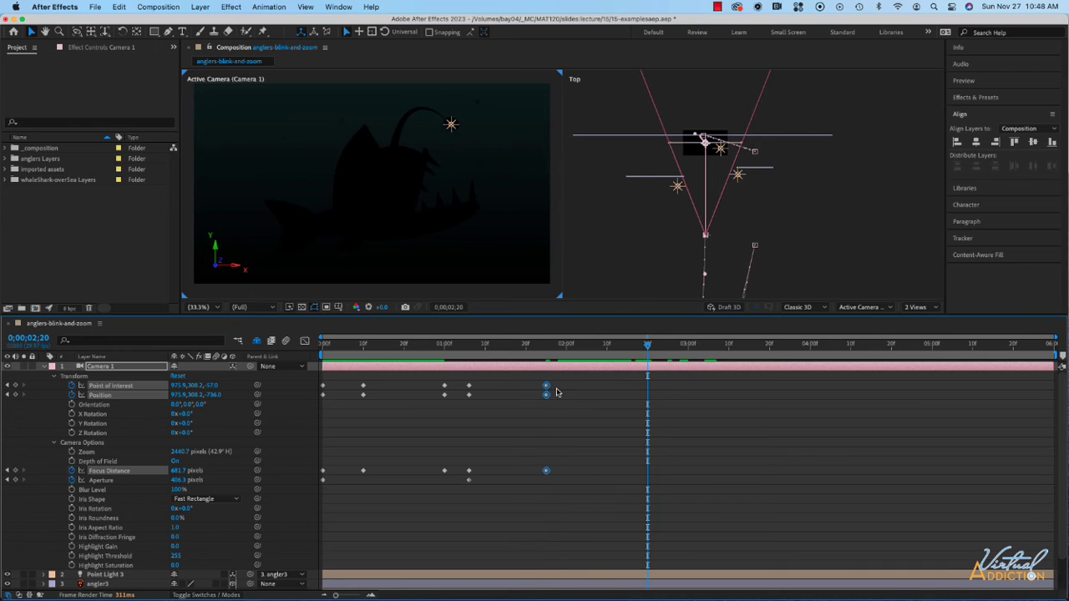
pyautogui.moveTo(567, 383); pyautogui.dragTo(533, 481)
pyautogui.press('super+v')
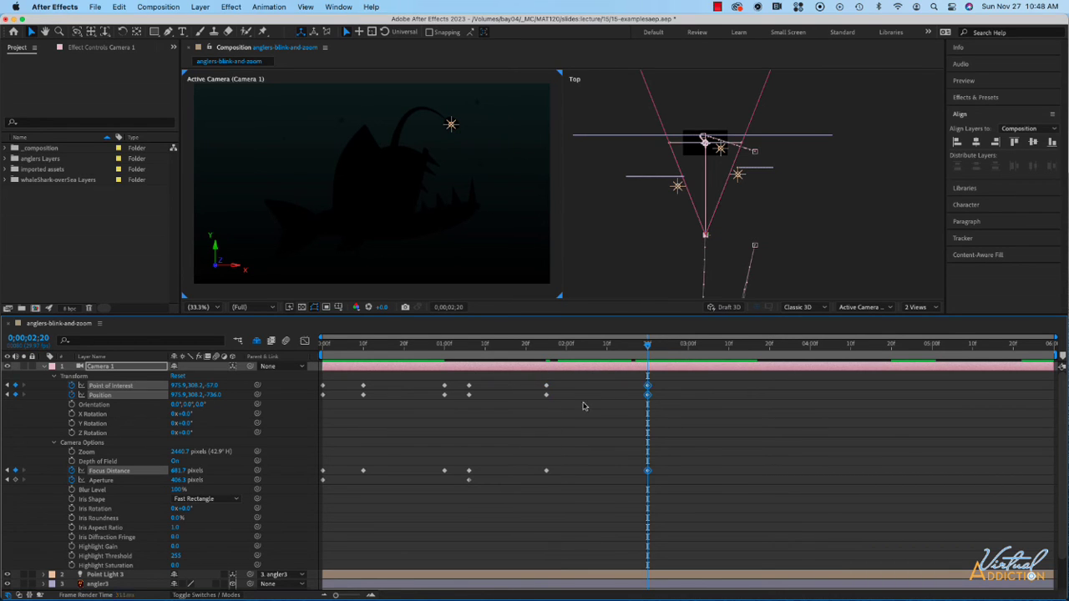
# Copy the wide-view camera keyframes from 0;00;01;06, including Aperture, to 0;00;02;26
pyautogui.moveTo(647, 347); pyautogui.dragTo(673, 356)
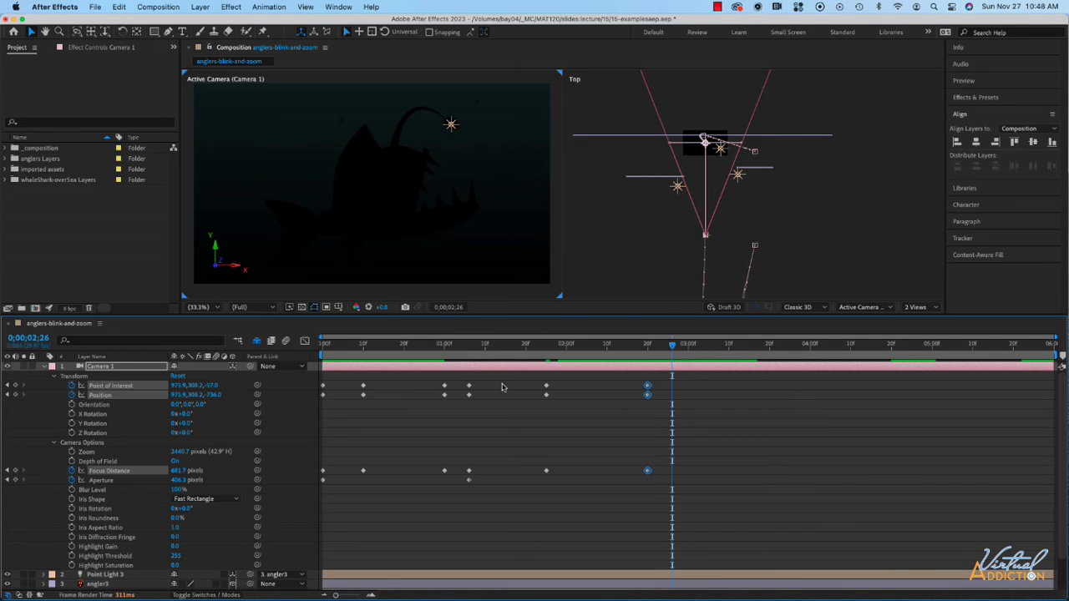
pyautogui.moveTo(501, 382); pyautogui.dragTo(459, 502)
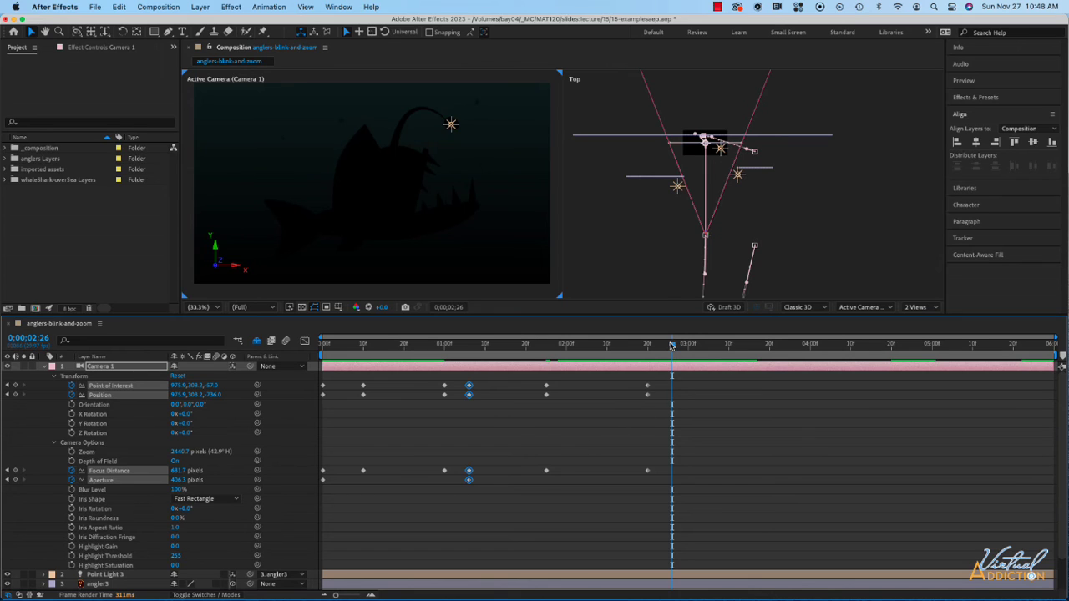
pyautogui.press('super+v')
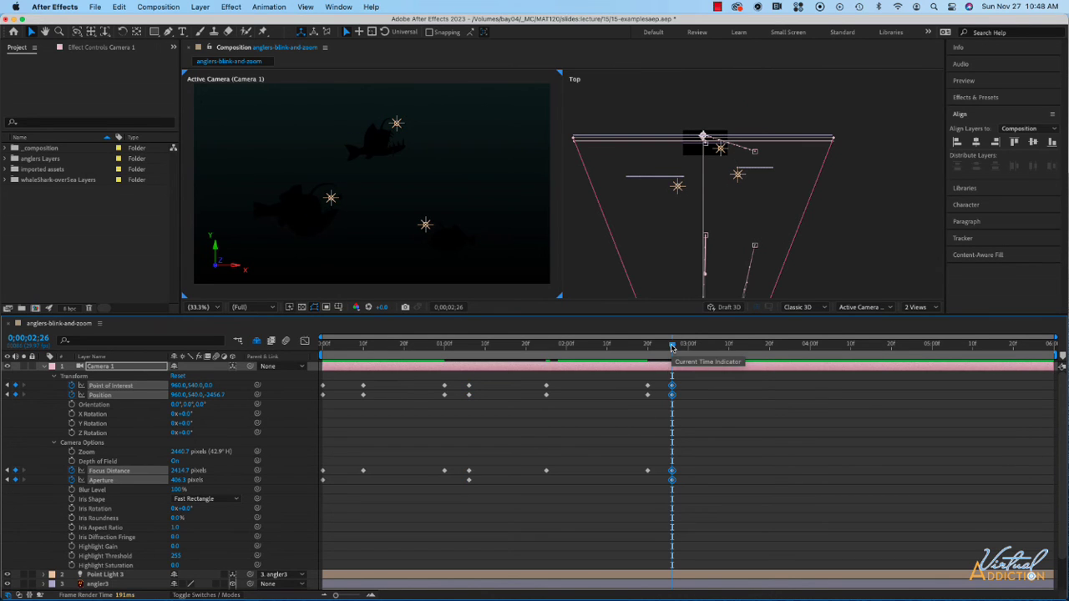
# Preview the camera animation from the start of the composition through the angler2 close-up
pyautogui.moveTo(670, 351); pyautogui.dragTo(527, 357)
pyautogui.press('Home')
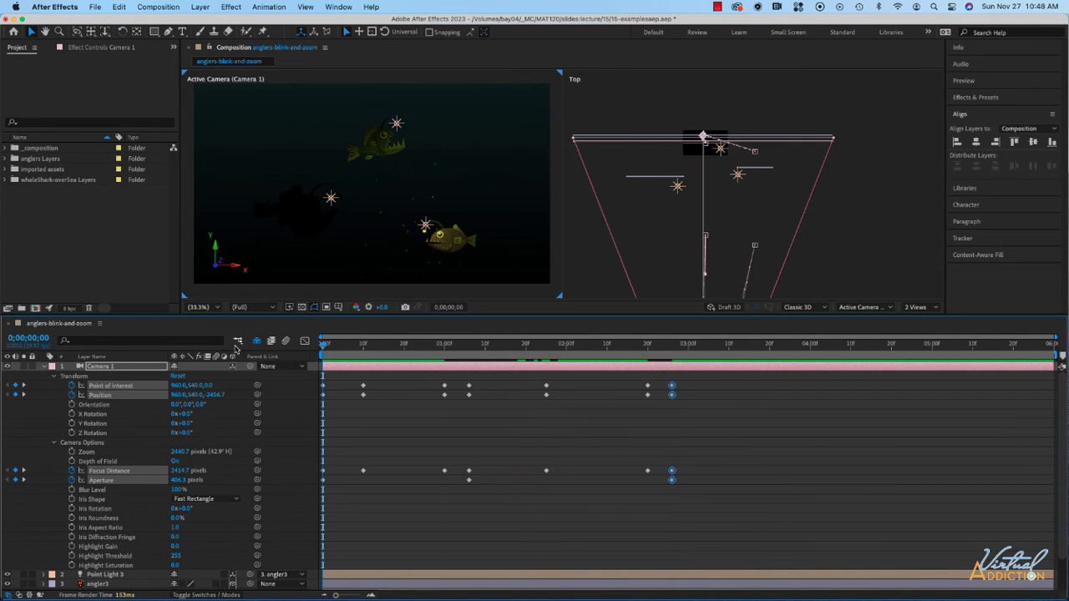
pyautogui.press('space')
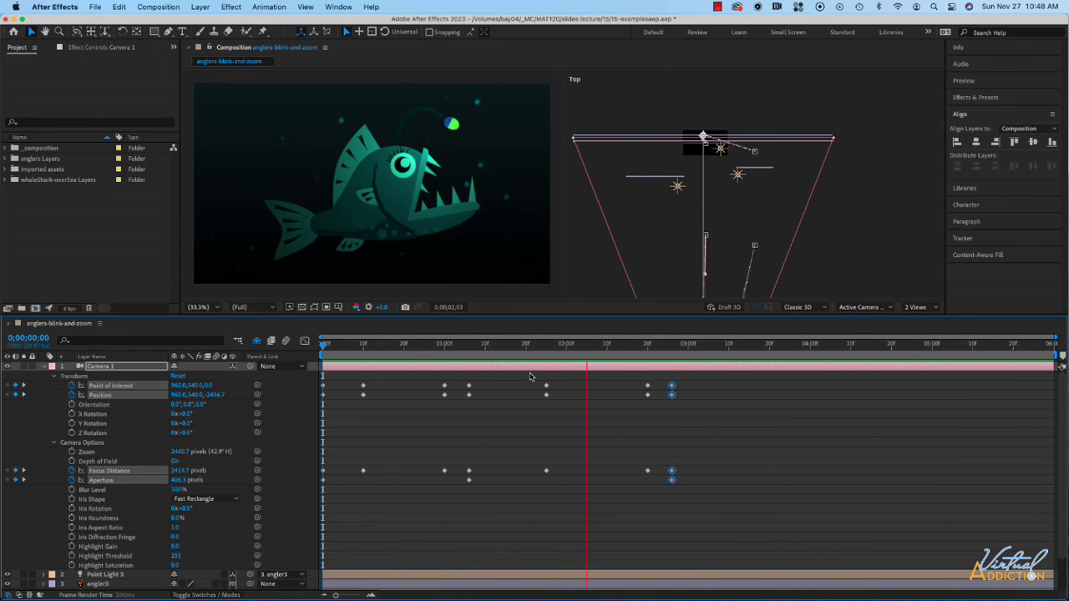
pyautogui.press('space')
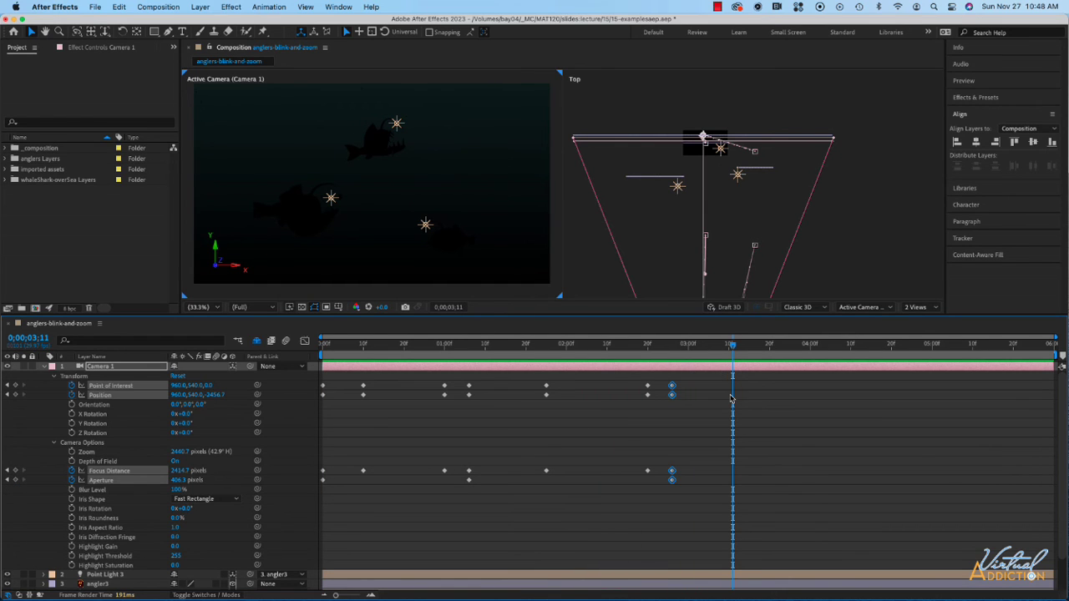
# Frame Camera 1 on the angler1 layer at 0;00;03;22 using Look at Selected Layers
pyautogui.moveTo(702, 345); pyautogui.dragTo(747, 358)
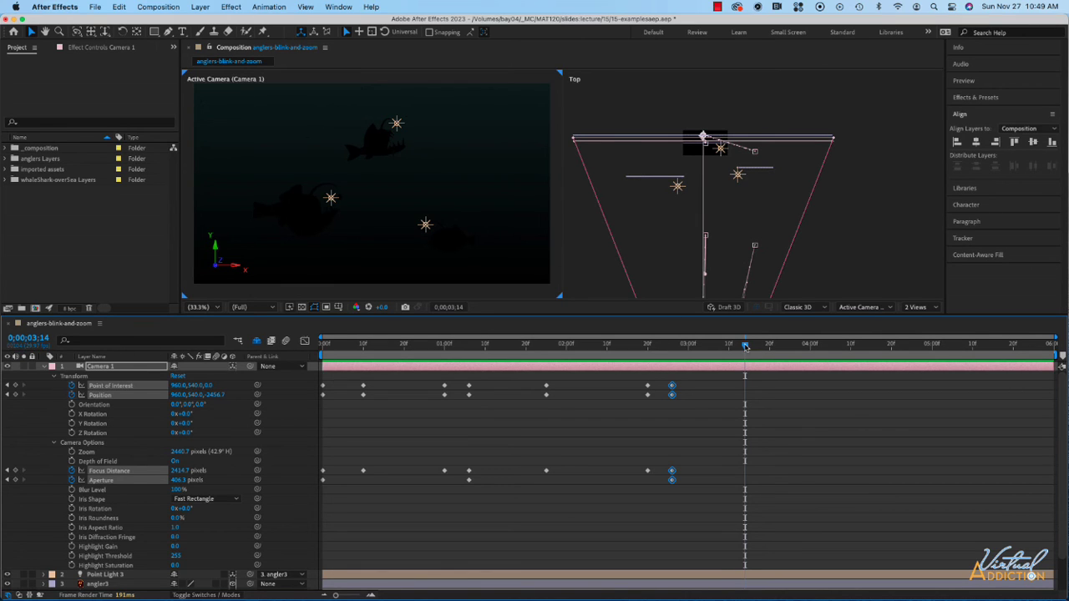
pyautogui.moveTo(746, 346); pyautogui.dragTo(777, 347)
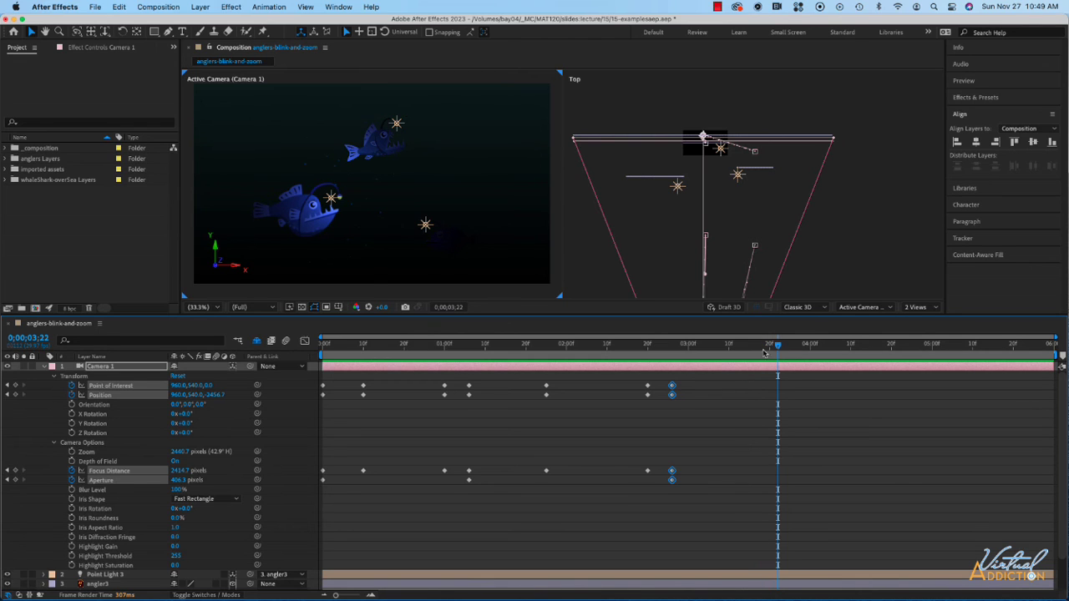
pyautogui.scroll(-2, 105, 576)
pyautogui.click(104, 586)
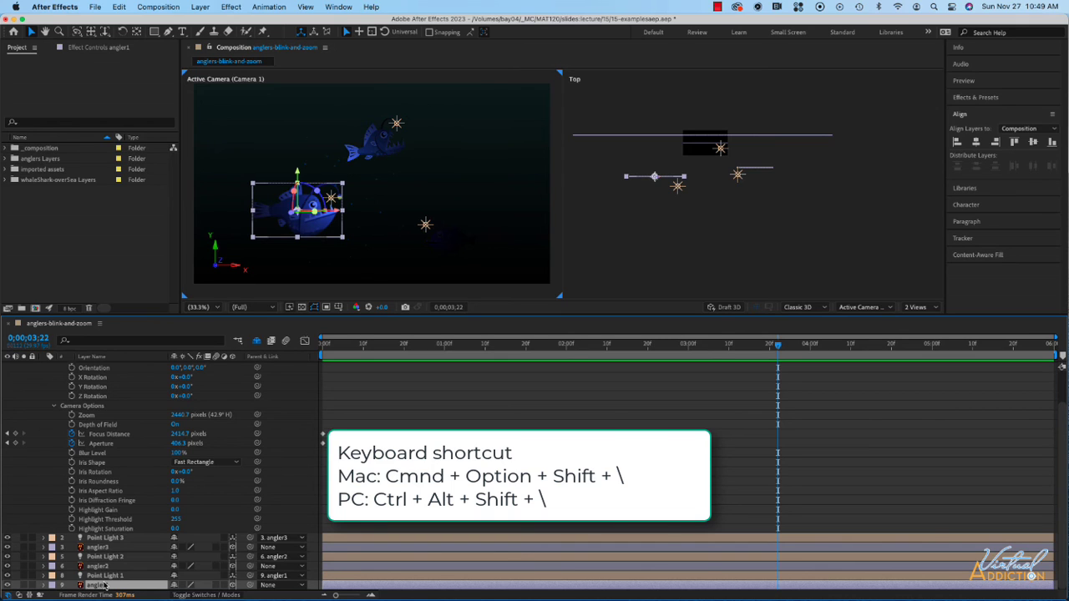
pyautogui.press('super+alt+shift+backslash')
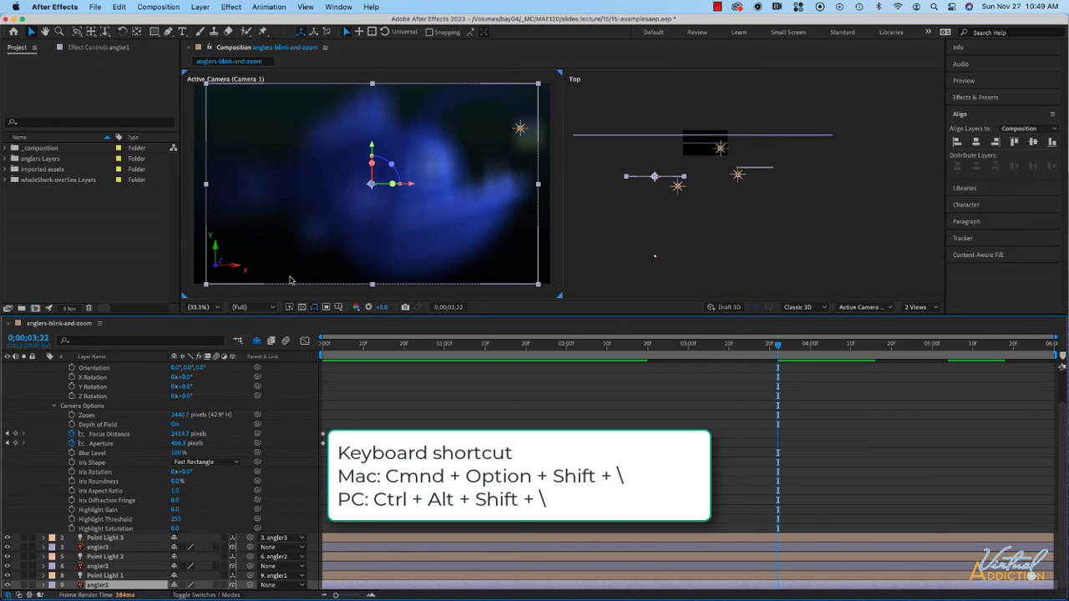
# Set the camera's Z position to -1108.0 and its Focus Distance to 798.7 pixels at 0;00;03;22 to focus on angler1
pyautogui.scroll(2, 534, 467)
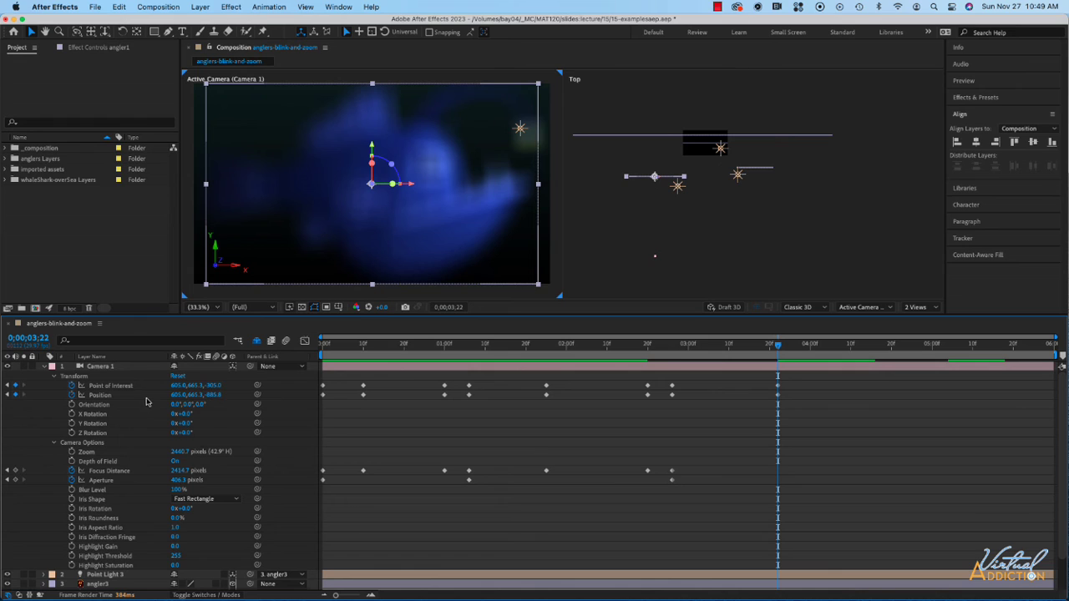
pyautogui.moveTo(213, 395); pyautogui.dragTo(139, 395)
pyautogui.moveTo(213, 395); pyautogui.dragTo(180, 397)
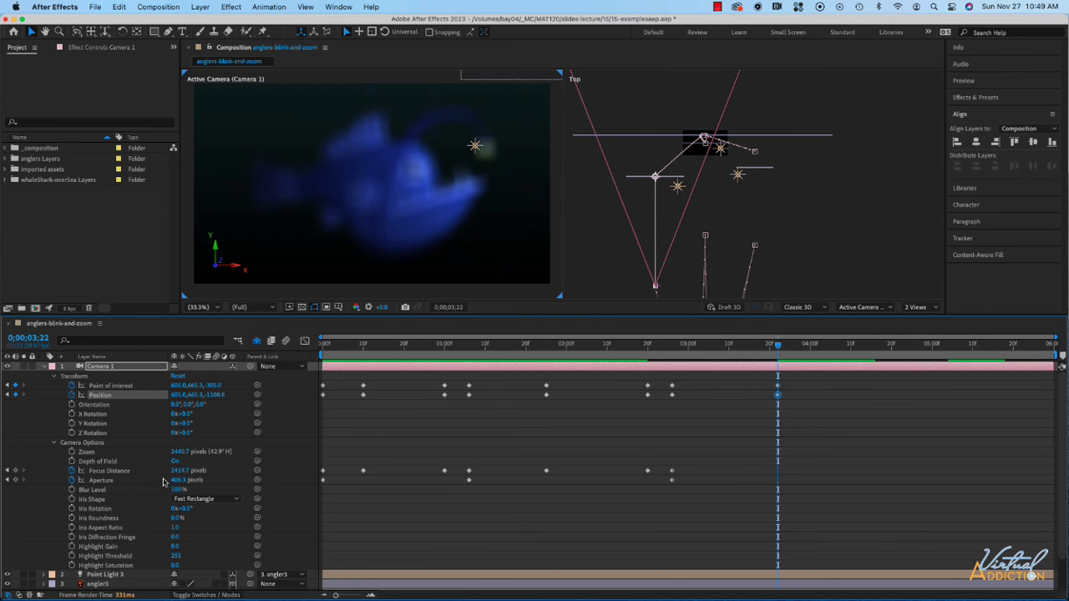
pyautogui.moveTo(181, 471); pyautogui.dragTo(197, 479)
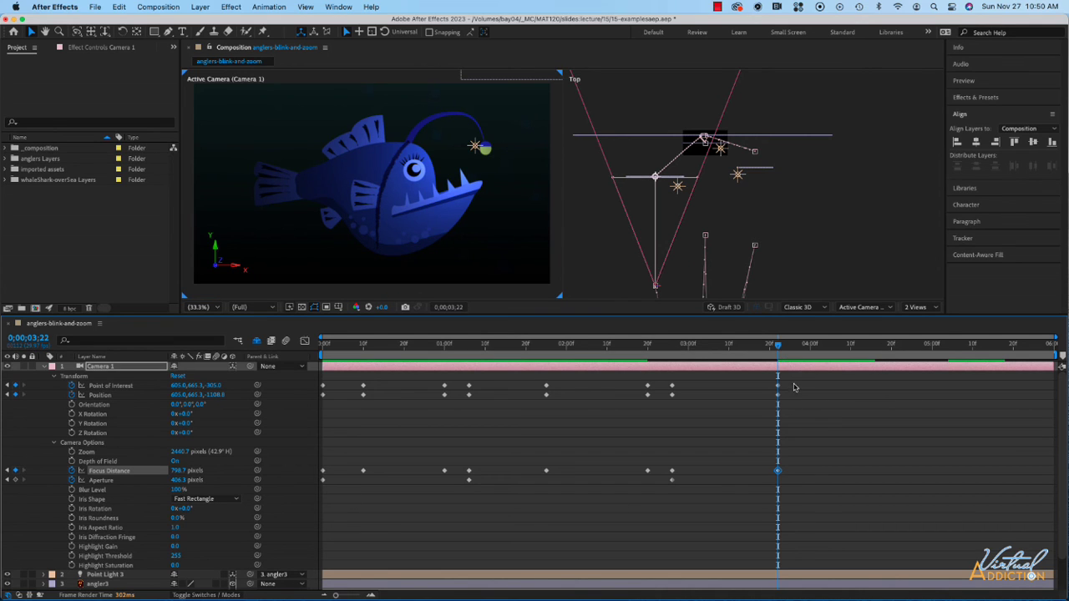
# Move the angler1 Point of Interest, Position and Focus Distance keyframes to 0;00;03;14
pyautogui.moveTo(794, 387); pyautogui.dragTo(754, 504)
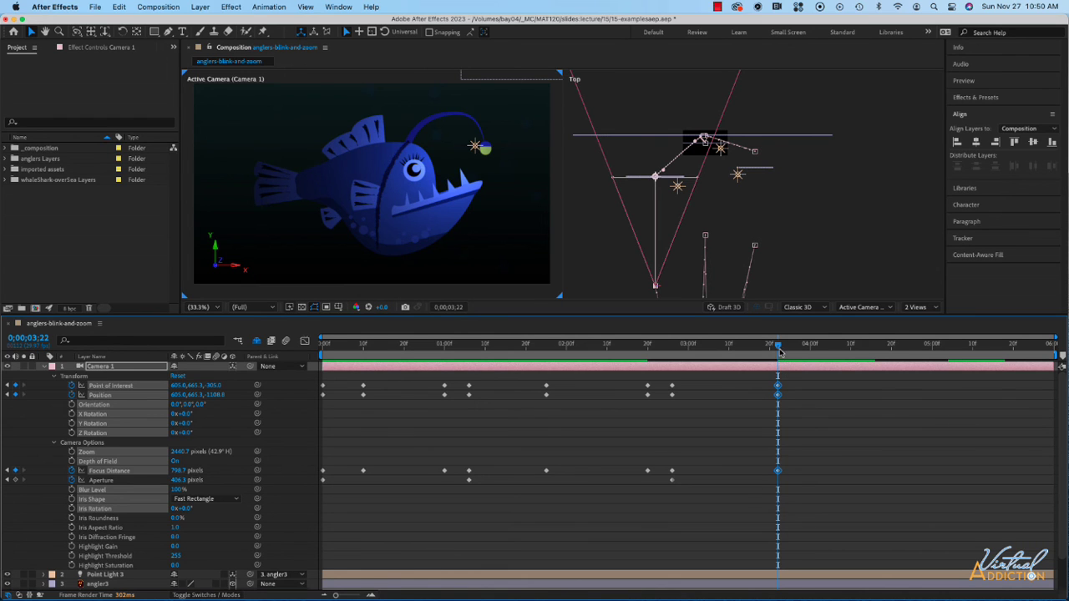
pyautogui.moveTo(778, 349); pyautogui.dragTo(745, 350)
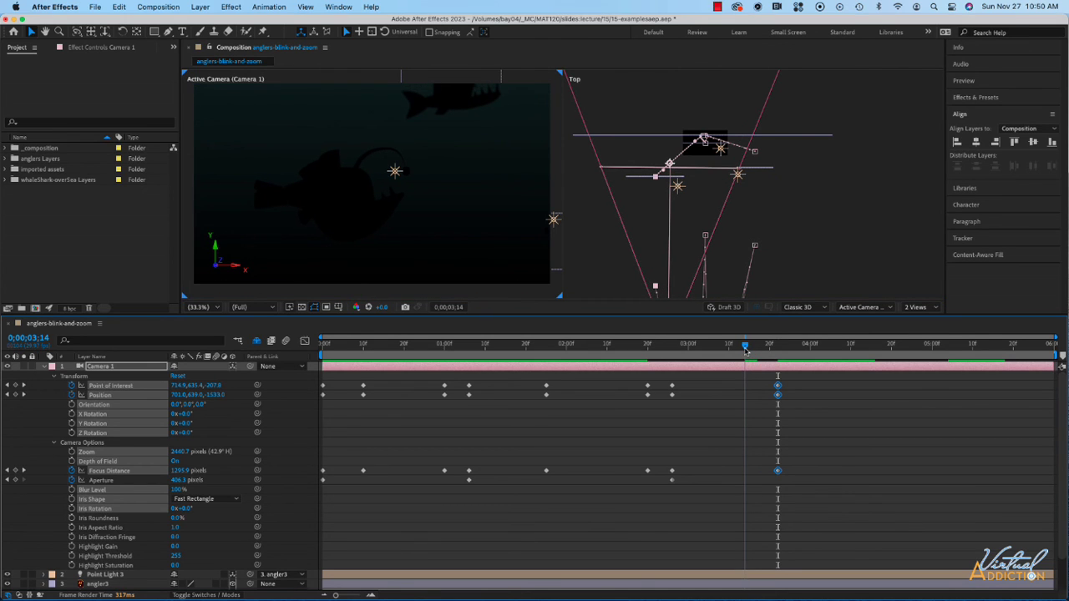
pyautogui.moveTo(798, 381); pyautogui.dragTo(745, 471)
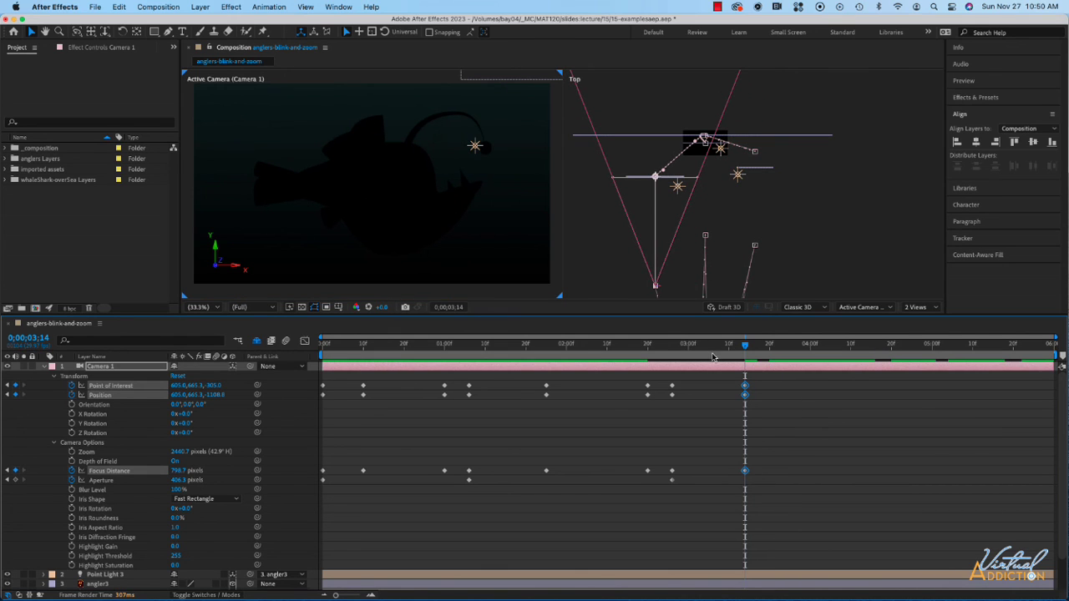
# Copy the angler1 close-up keyframes to 0;00;05;21 to hold the close-up, and return the current time to 0;00;02;20
pyautogui.moveTo(778, 351); pyautogui.dragTo(1018, 358)
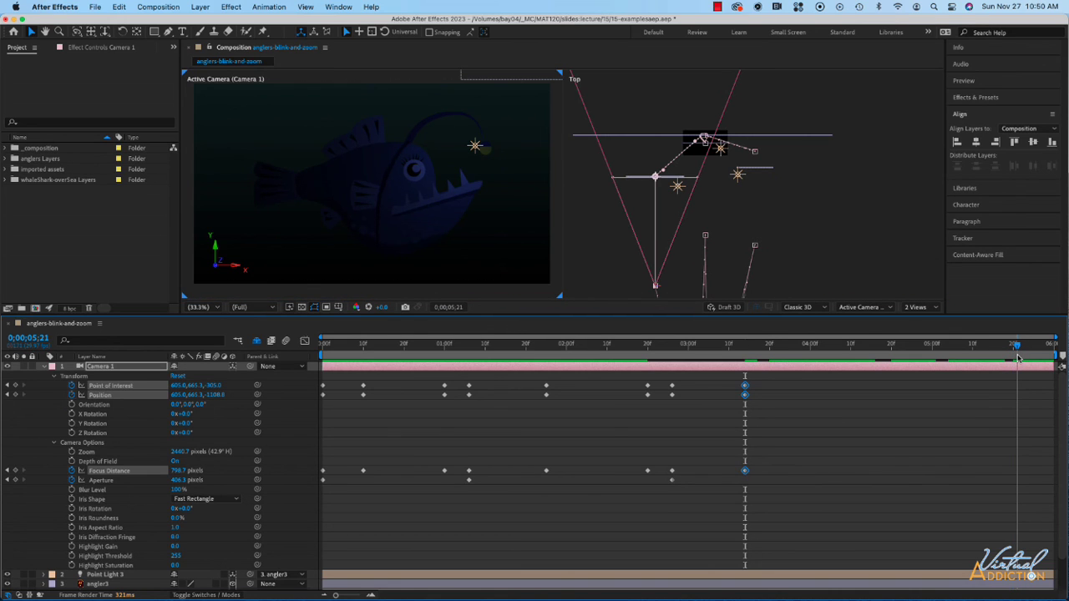
pyautogui.hotkey('ctrl', 'v')
pyautogui.click(648, 351)
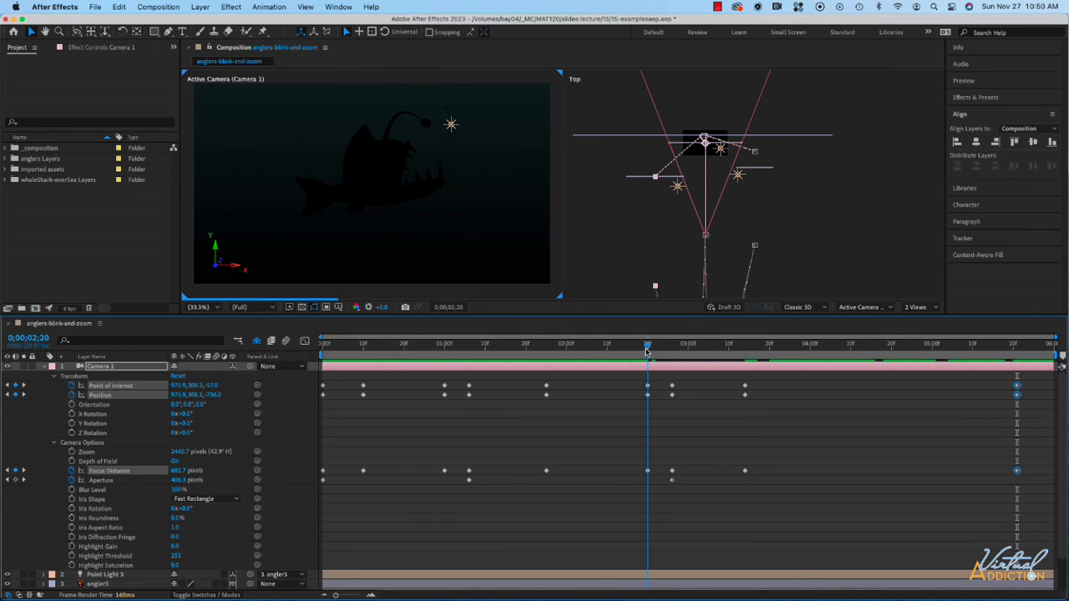
# Copy Camera 1's wide-view Point of Interest, Position, Focus Distance and Aperture keyframes from 0;00;02;26 to just after the last close-up keyframes
pyautogui.moveTo(647, 351); pyautogui.dragTo(666, 500)
pyautogui.click(666, 397)
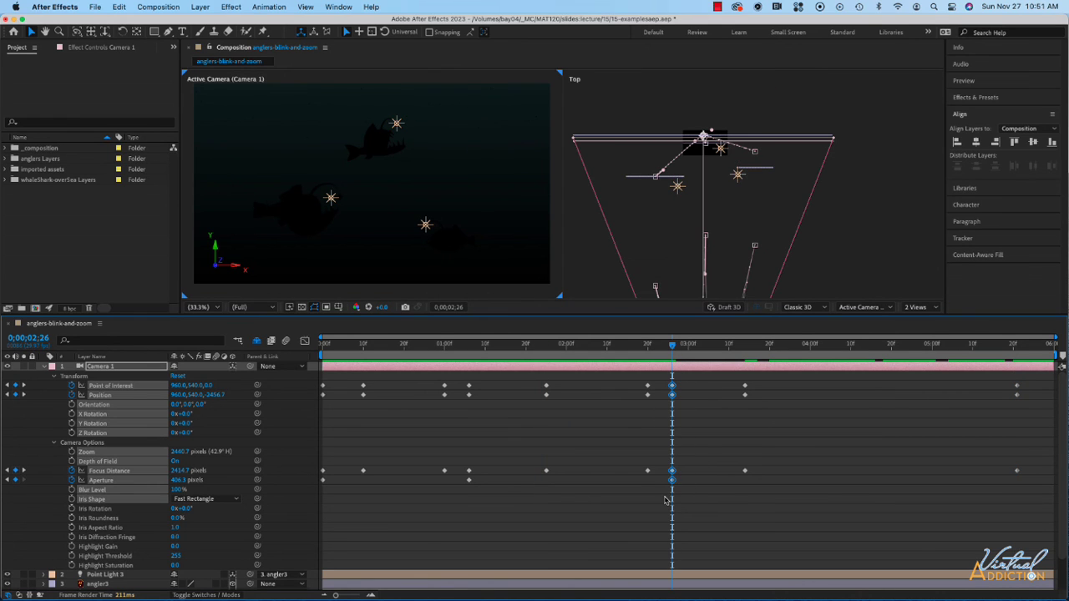
pyautogui.moveTo(681, 355); pyautogui.dragTo(1038, 371)
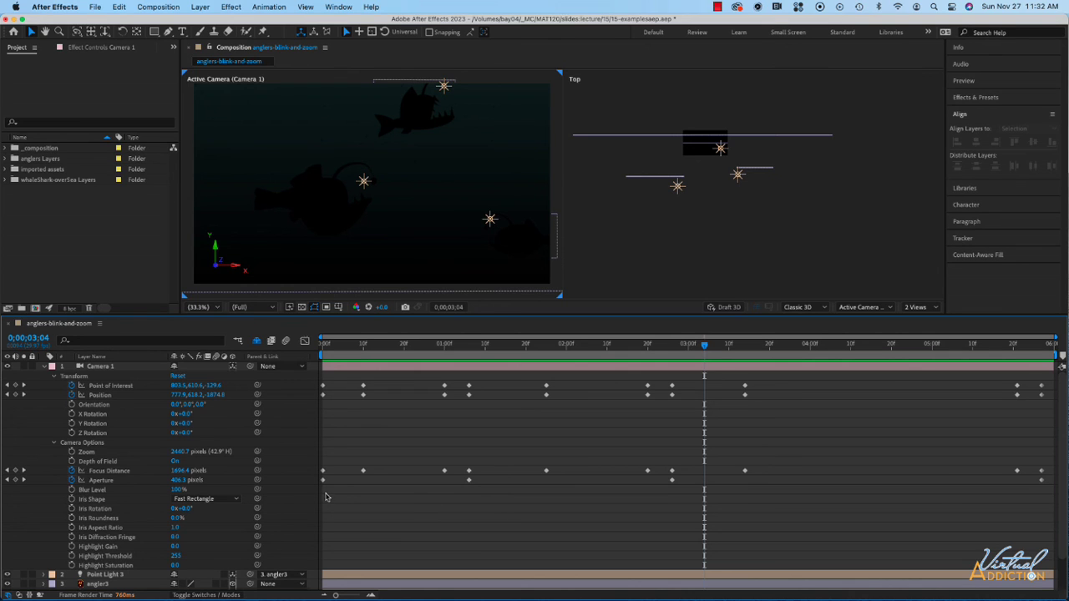
# Apply Easy Ease to all of Camera 1's keyframes and preview the animation from 0;00;00;00
pyautogui.moveTo(1045, 492); pyautogui.dragTo(312, 385)
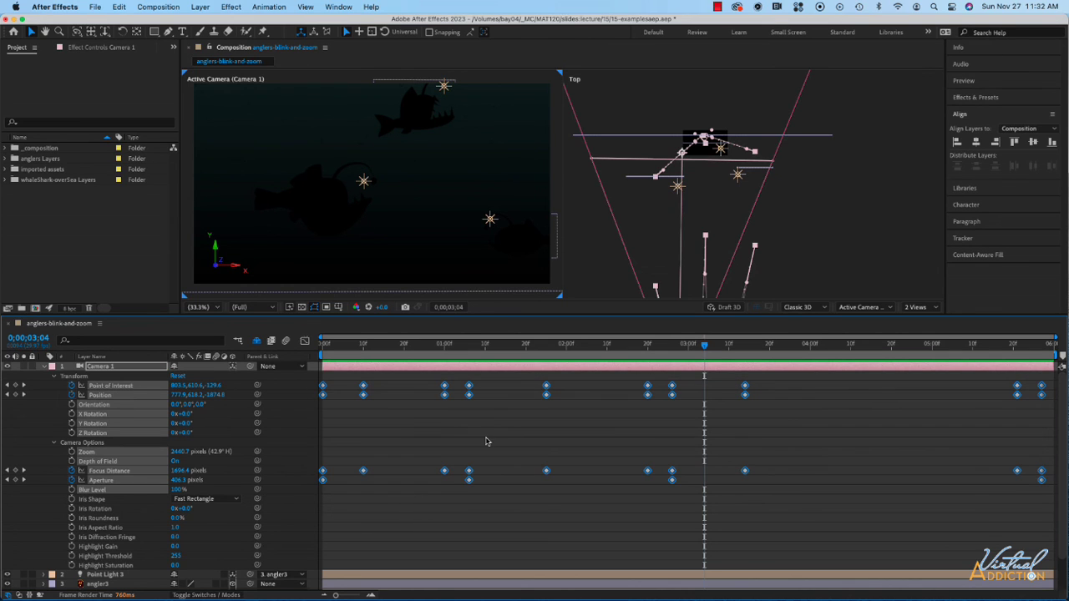
pyautogui.rightClick(444, 395)
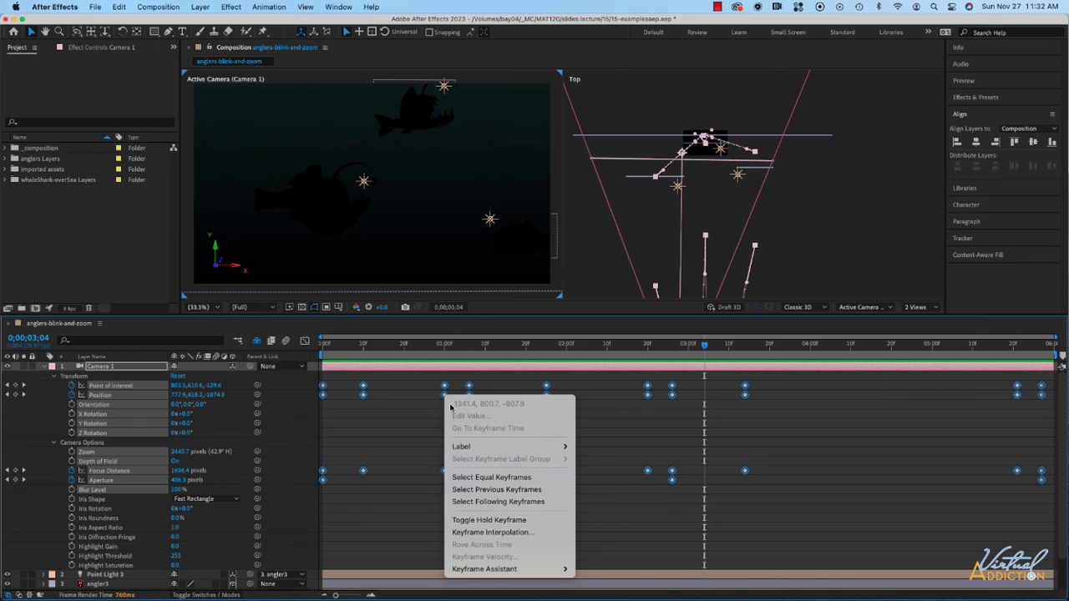
pyautogui.moveTo(477, 569)
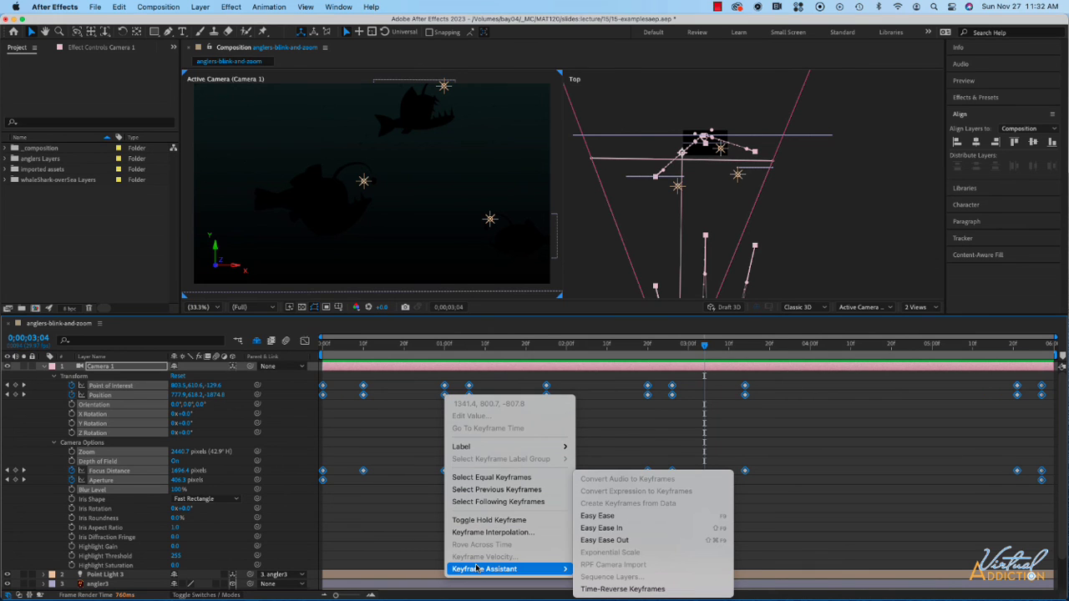
pyautogui.click(610, 516)
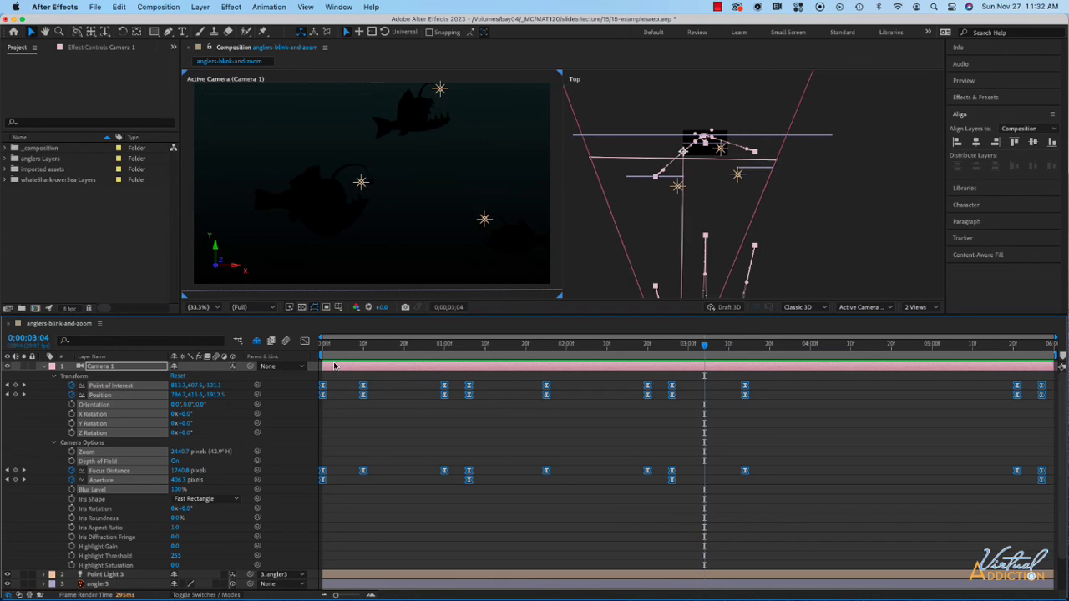
pyautogui.click(320, 351)
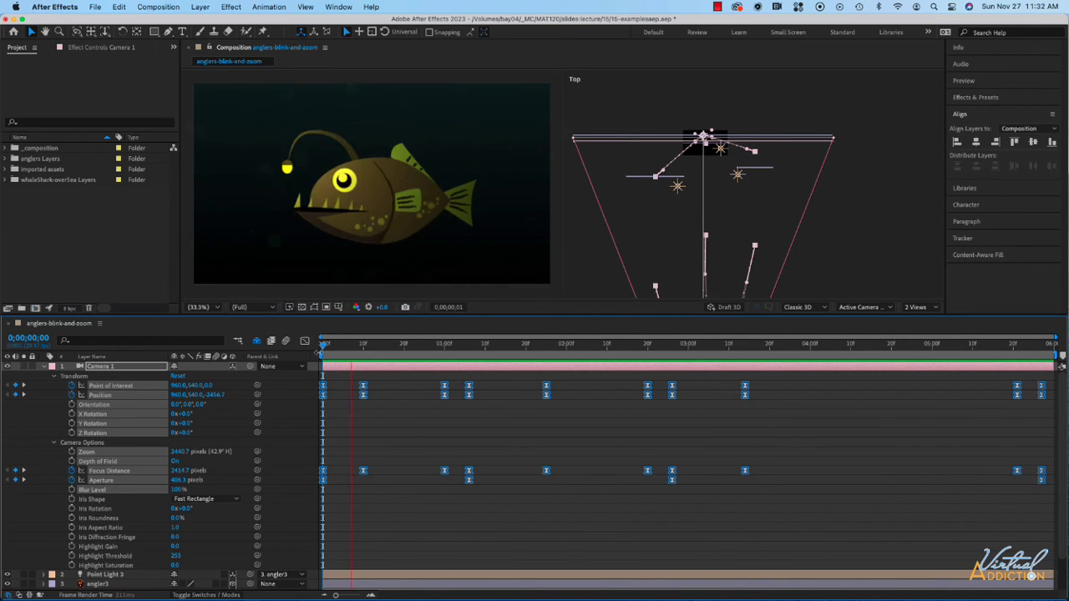